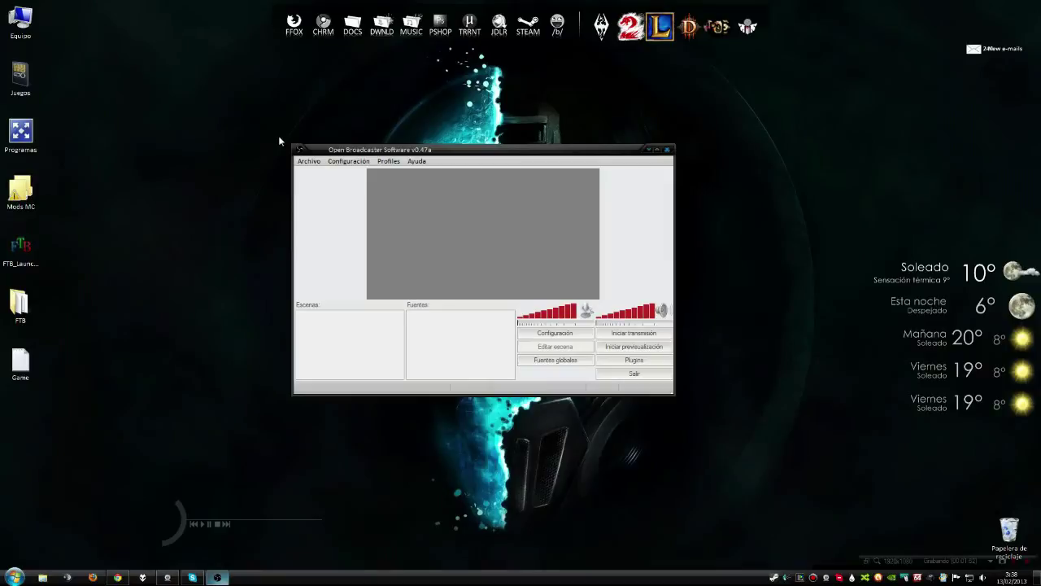
Open the Encoder settings, go to the maximum bitrate value, and reposition the settings window
left_click(365, 162)
left_click(364, 174)
left_click(221, 146)
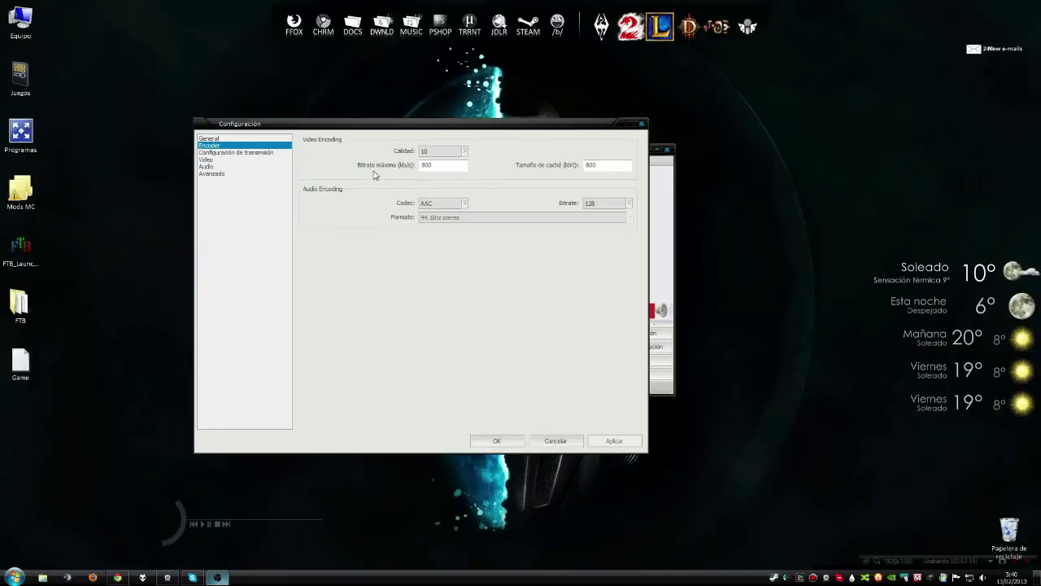
left_click(430, 165)
mouse_move(460, 165)
left_click_drag(477, 125, 546, 134)
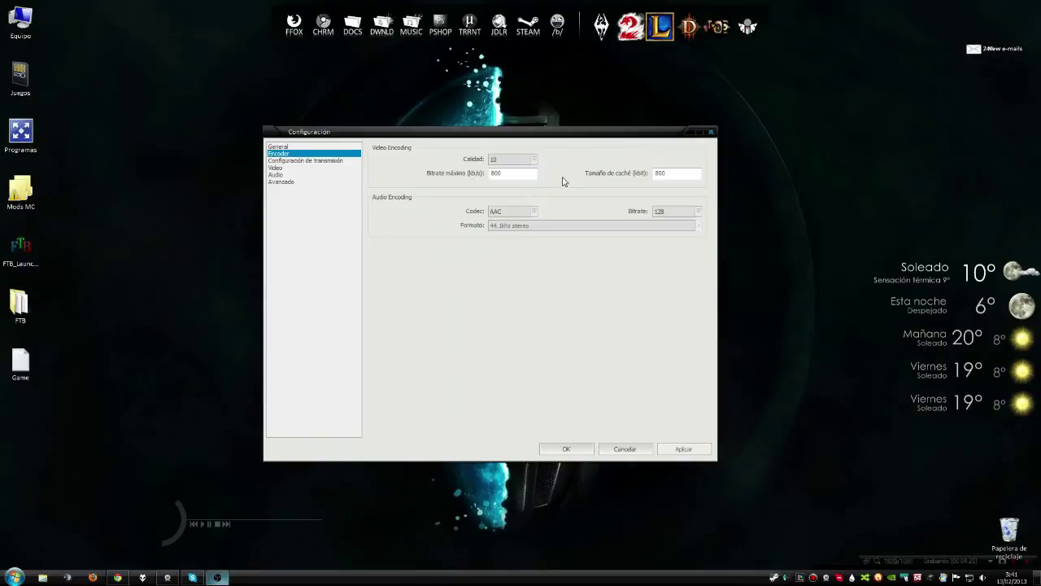
Try a video encoding quality of 0, and return the quality to 10
left_click(533, 159)
left_click(506, 241)
left_click(533, 160)
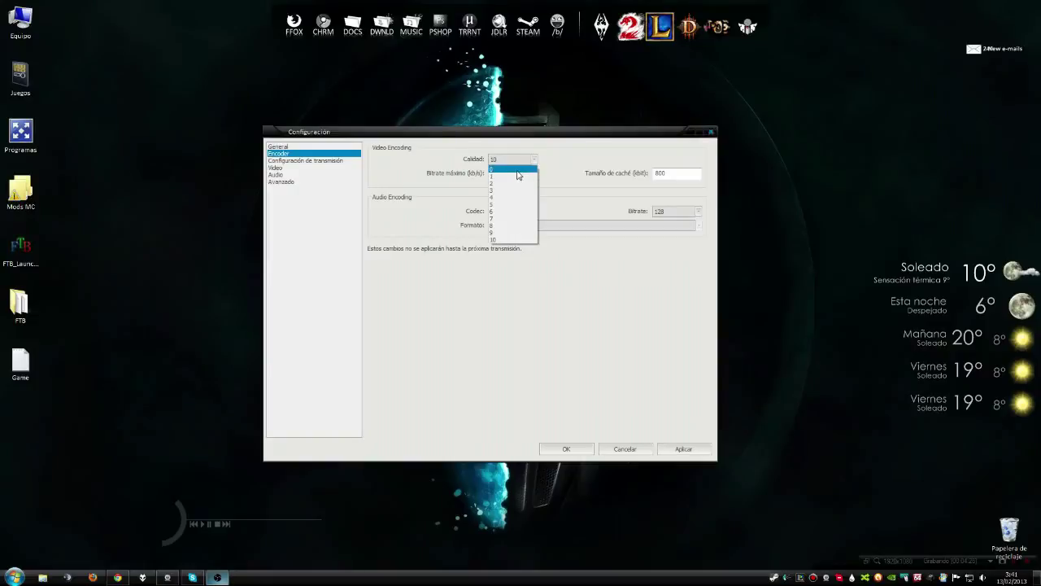
left_click(518, 171)
left_click(533, 161)
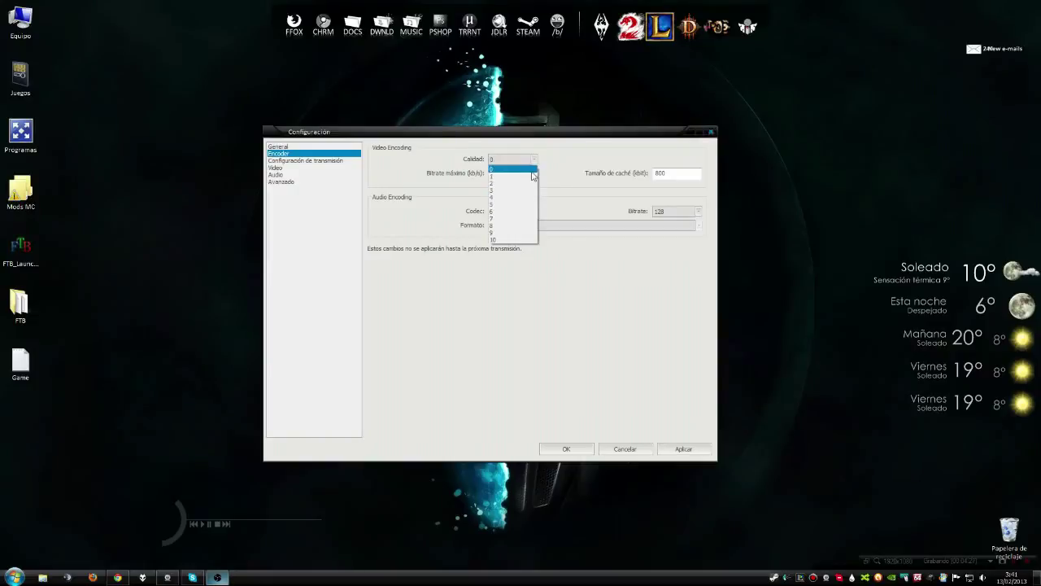
left_click(514, 241)
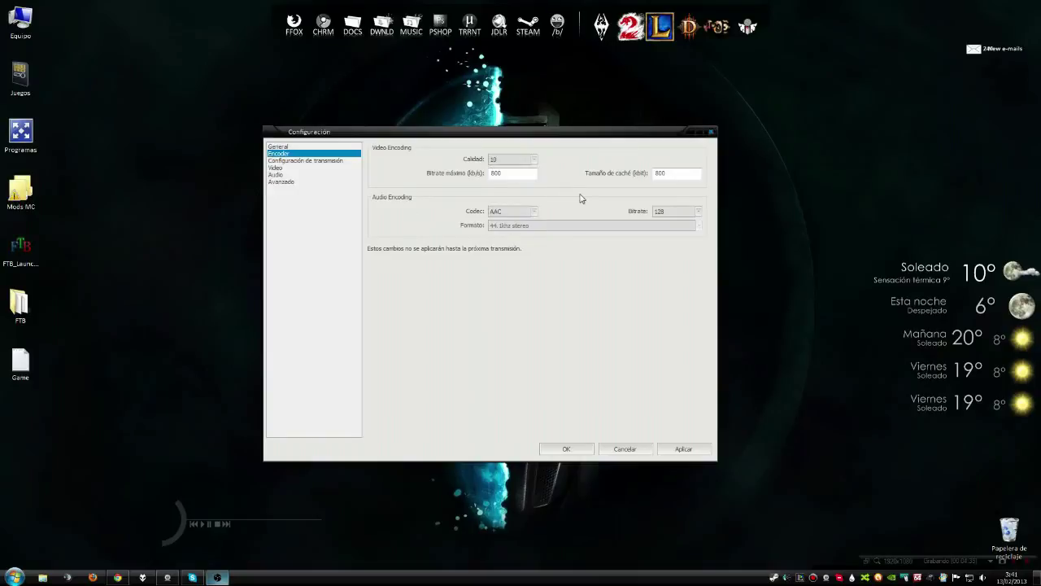
Try the MP3 audio codec, and return the codec to AAC
left_click(535, 213)
left_click(529, 225)
left_click(535, 213)
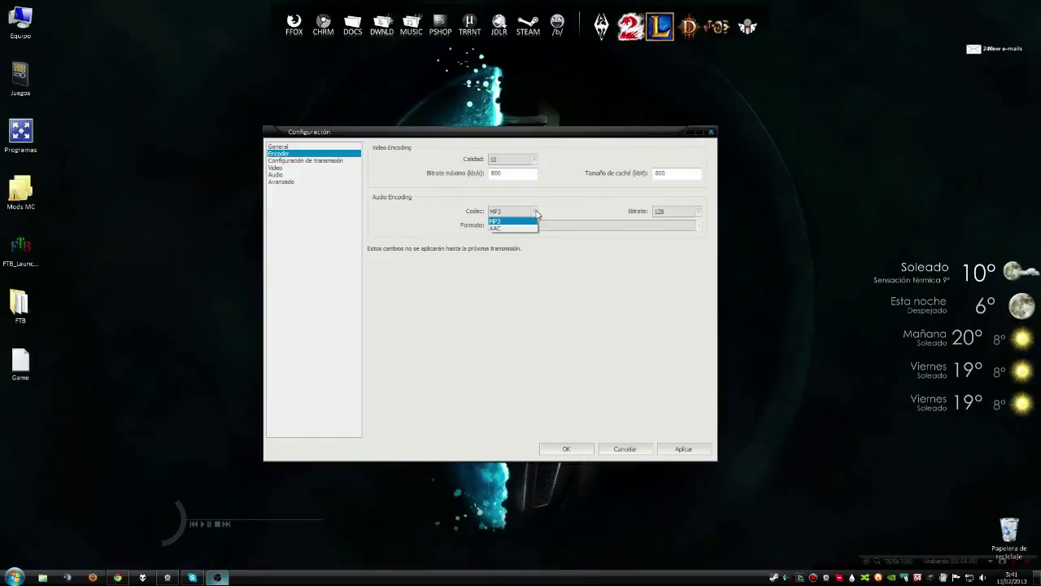
left_click(522, 227)
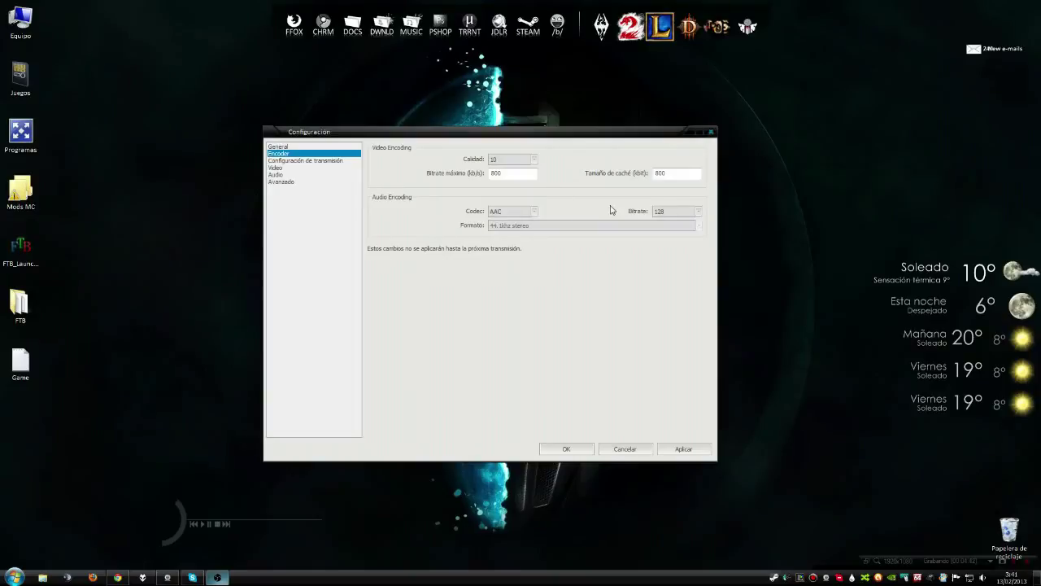
Try an audio bitrate of 192, and return the bitrate to 128
left_click(700, 211)
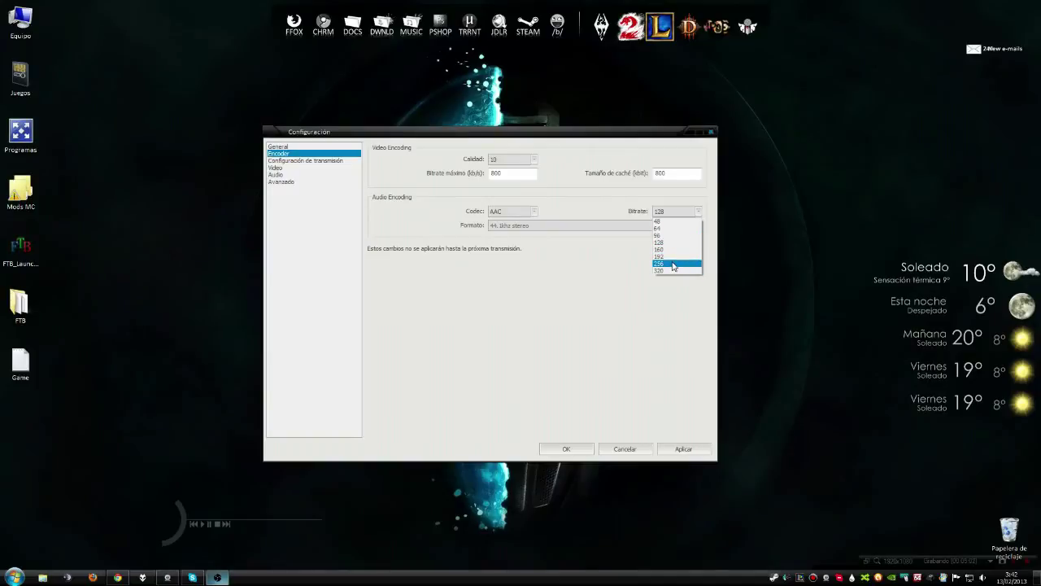
left_click(674, 258)
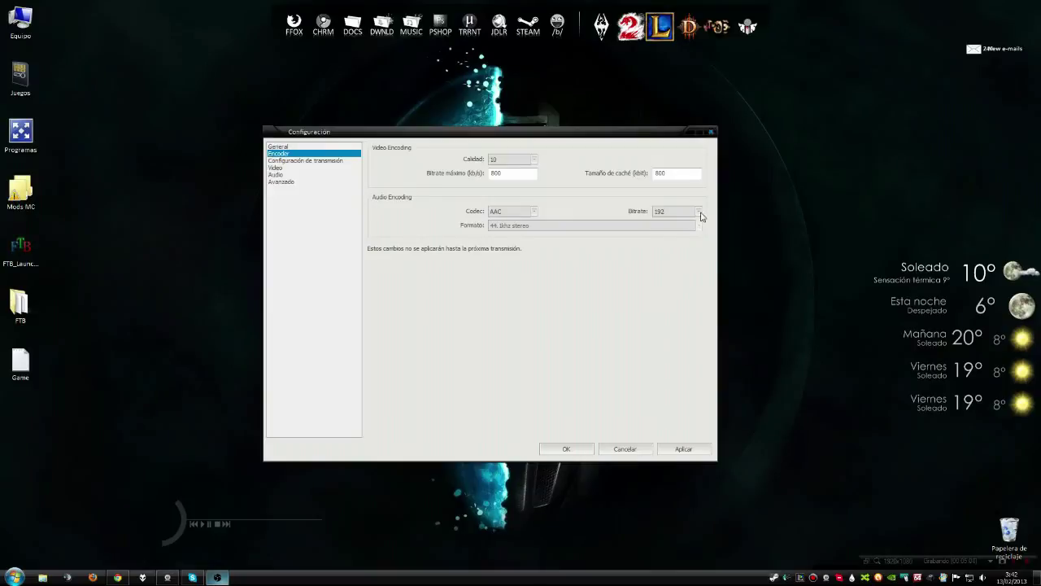
left_click(702, 214)
left_click(692, 243)
left_click(674, 214)
left_click(674, 214)
Save the encoder changes and set up the transmission as Transmisión en vivo with the Custom streaming service
left_click(329, 161)
left_click(488, 327)
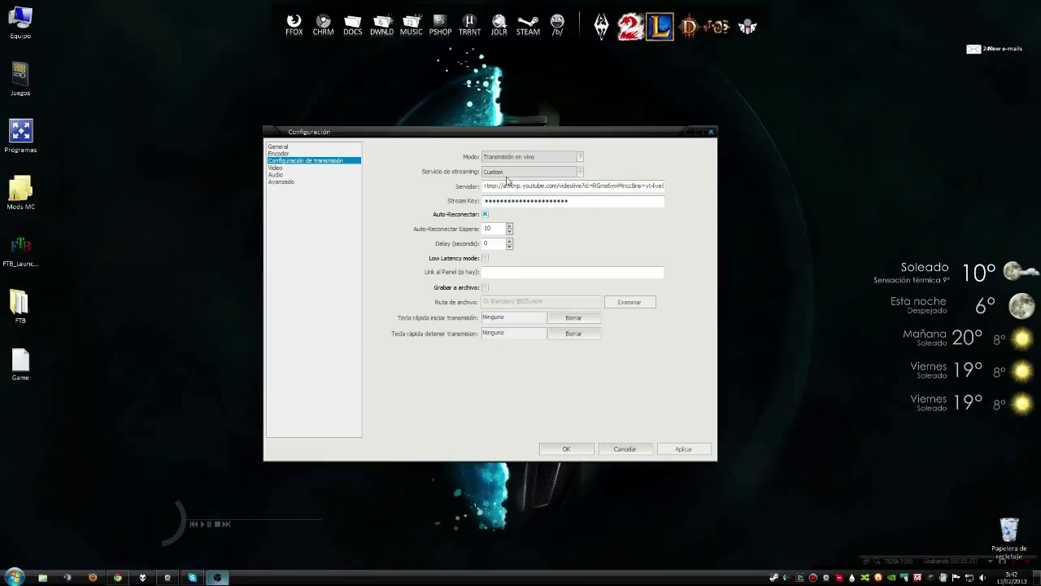
left_click(580, 157)
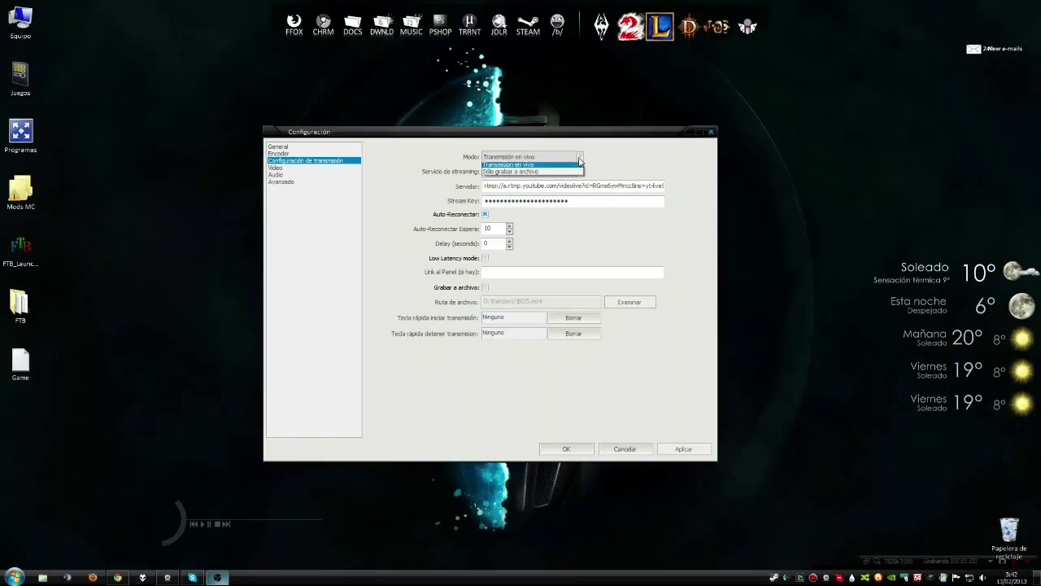
left_click(522, 166)
left_click(550, 173)
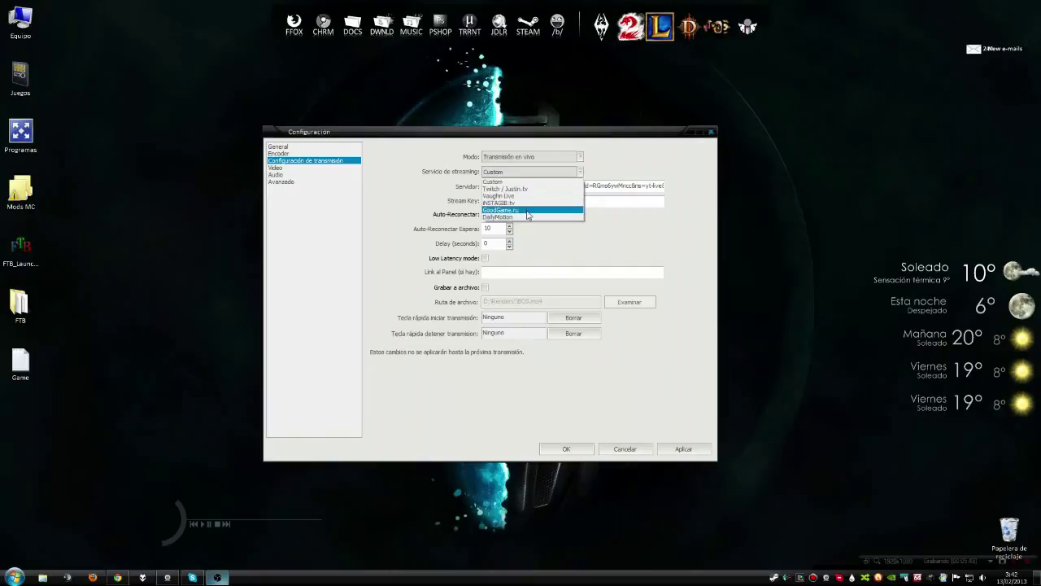
left_click(520, 184)
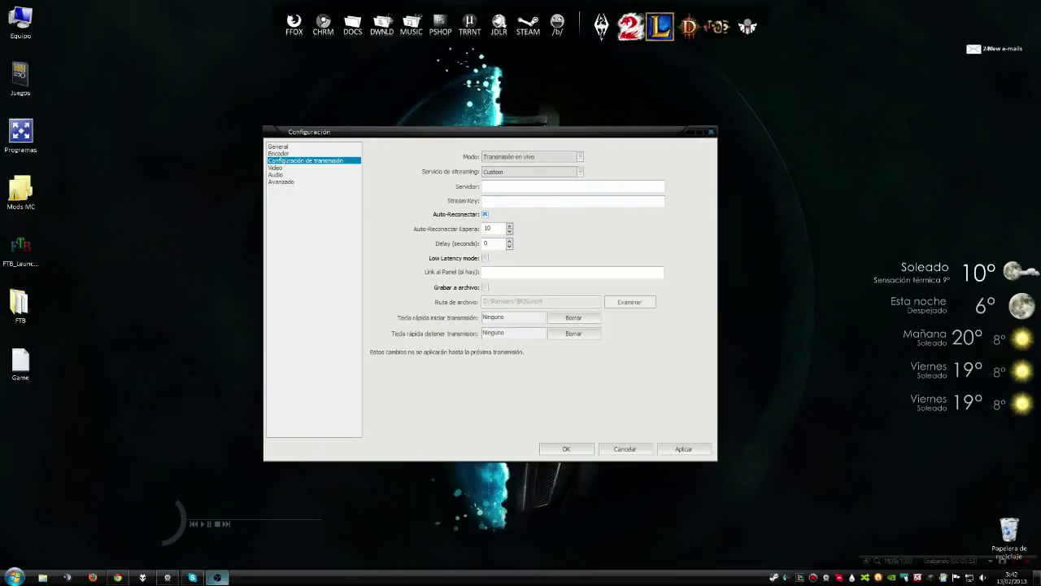
left_click(486, 200)
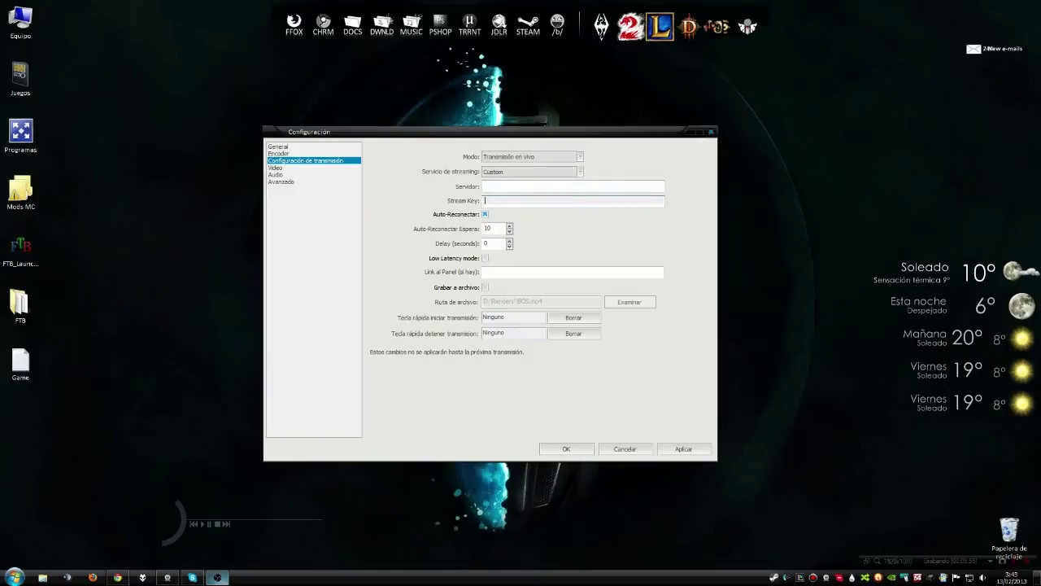
Switch to Chrome and open the YouTube channel's list of live events in the video manager
left_click(117, 576)
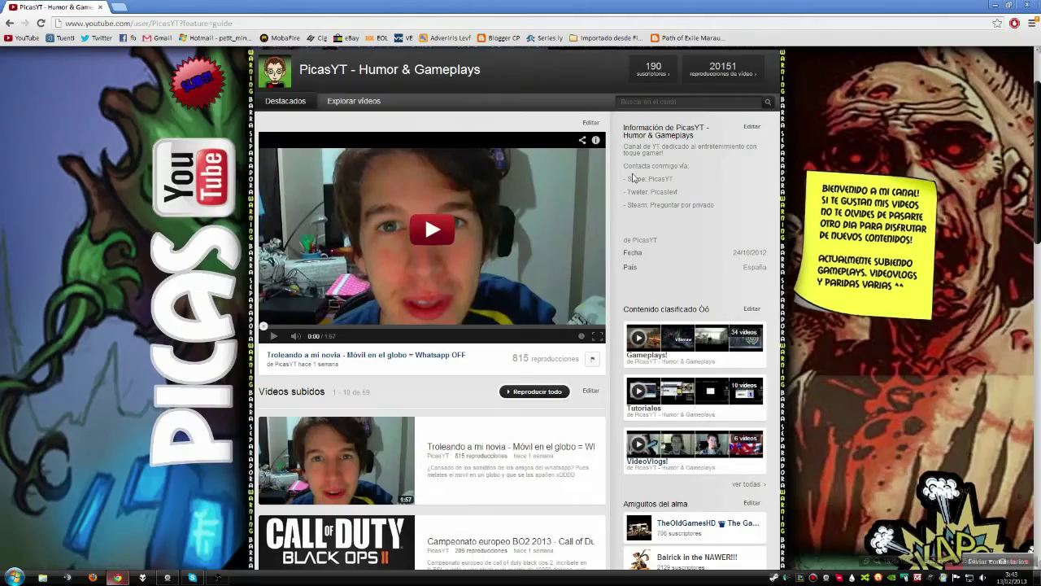
scroll(904, 214, "up", 2)
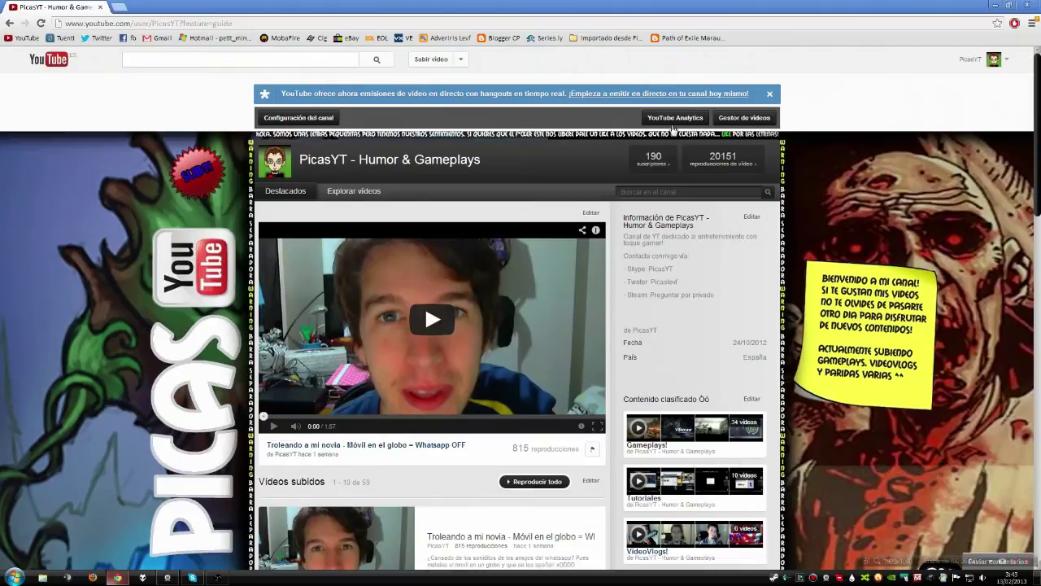
left_click(746, 120)
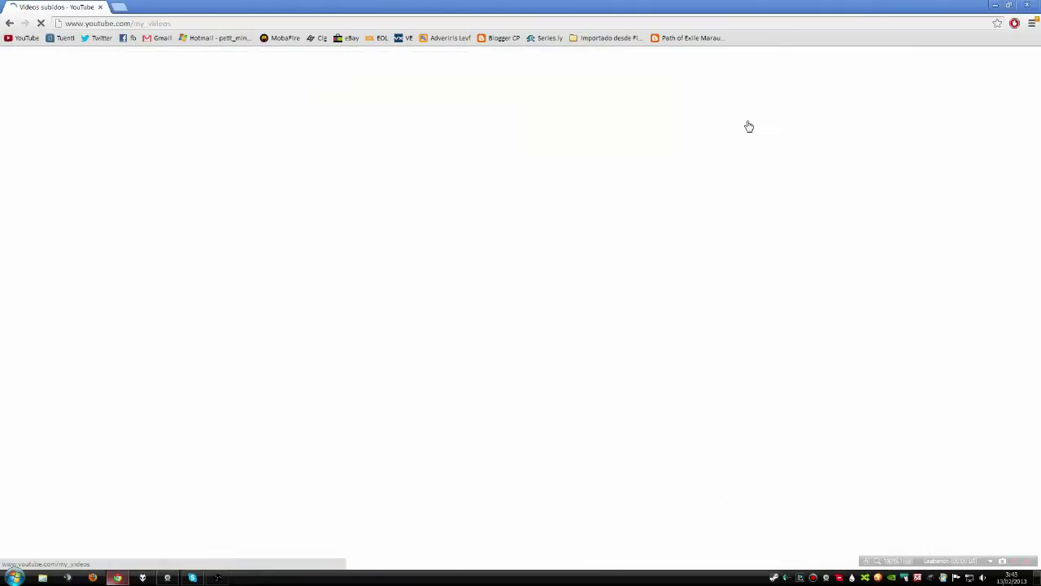
left_click(59, 134)
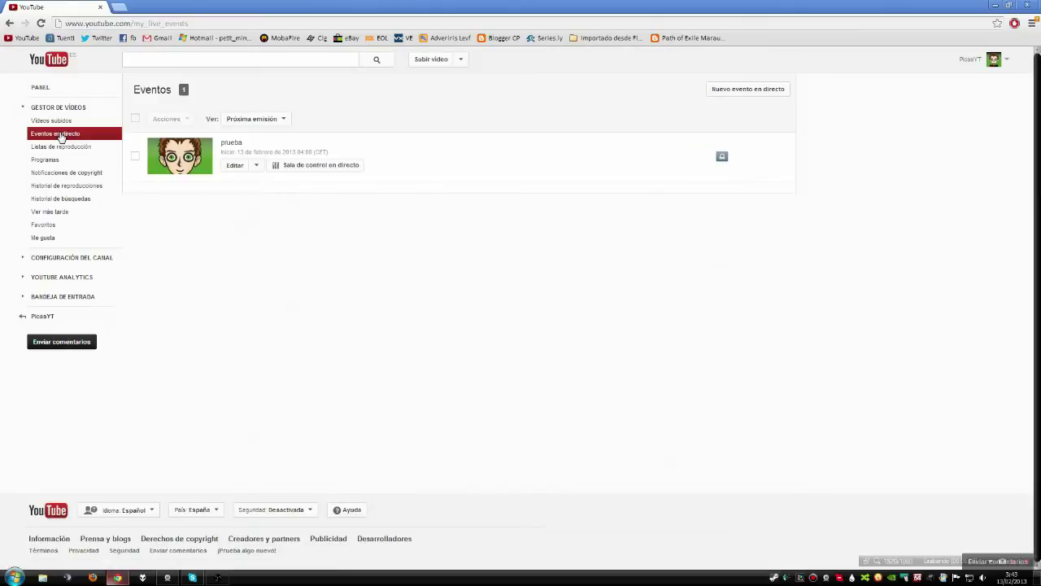
View the watch page of the live event "prueba" and return to the events list
left_click(231, 144)
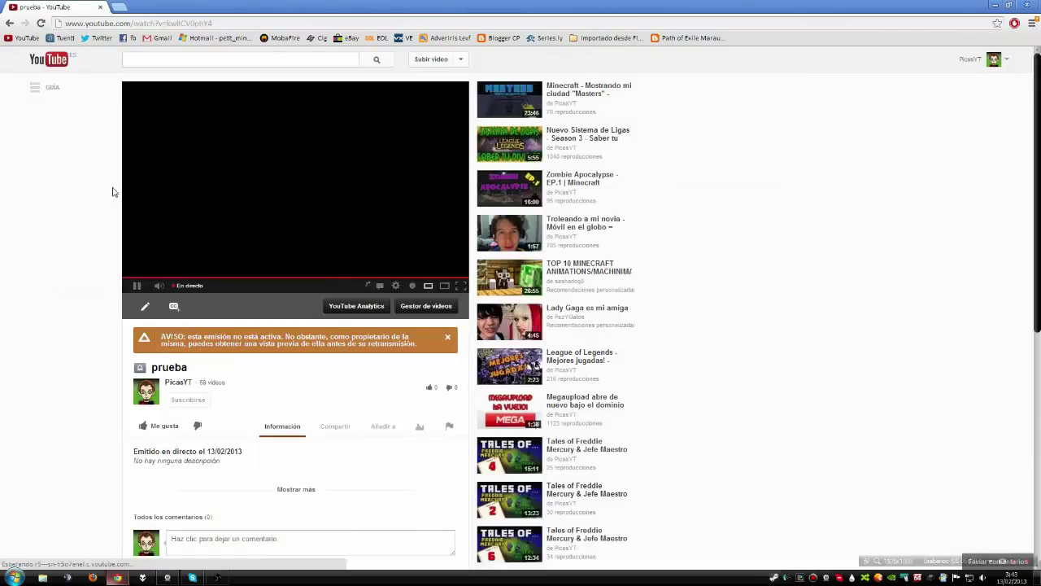
scroll(93, 316, "down", 2)
scroll(88, 274, "up", 2)
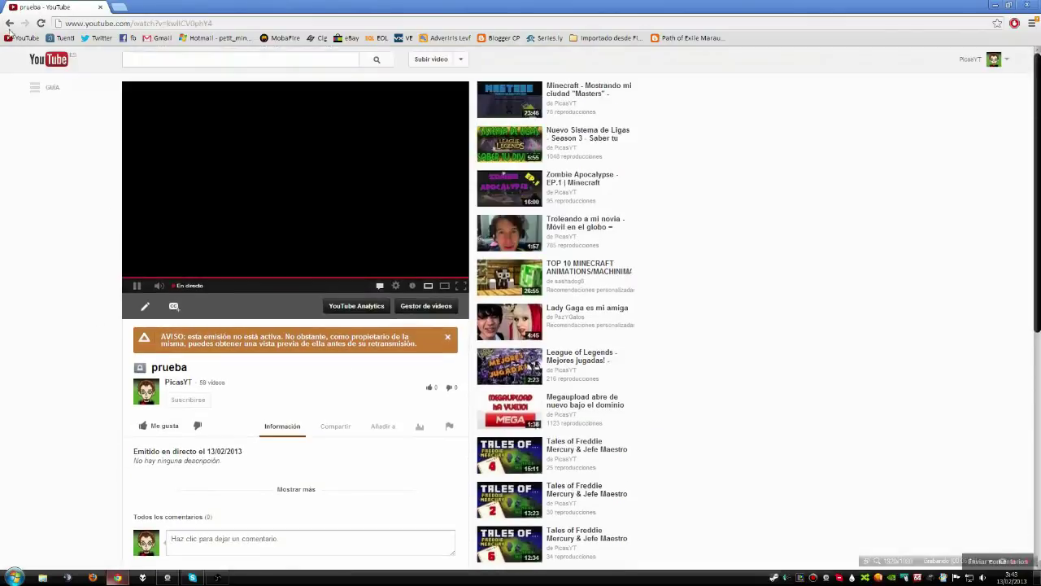
left_click(9, 22)
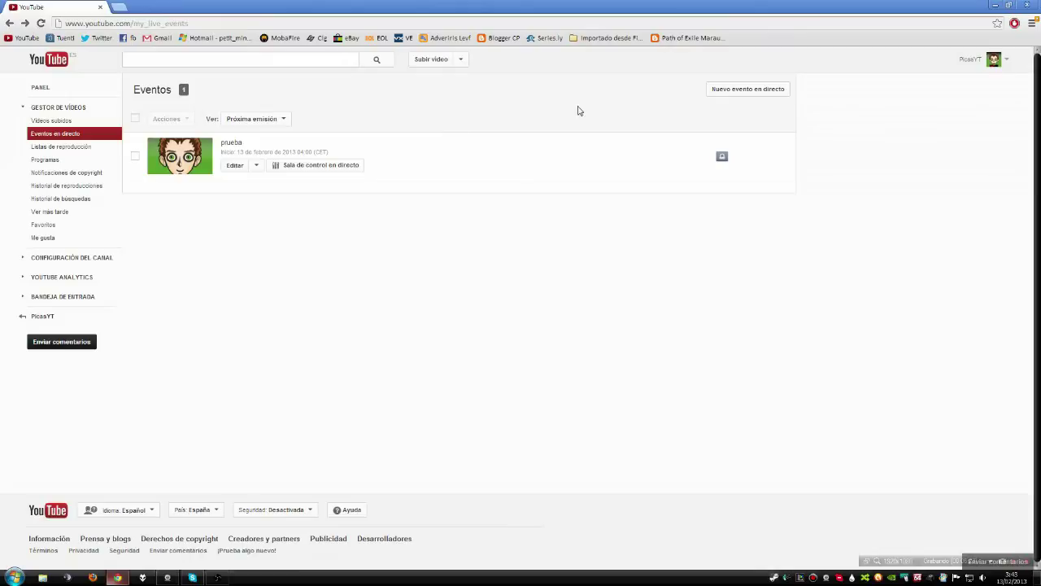
Open the live control room of the event "prueba" and look over its broadcast status and viewer statistics
left_click(321, 167)
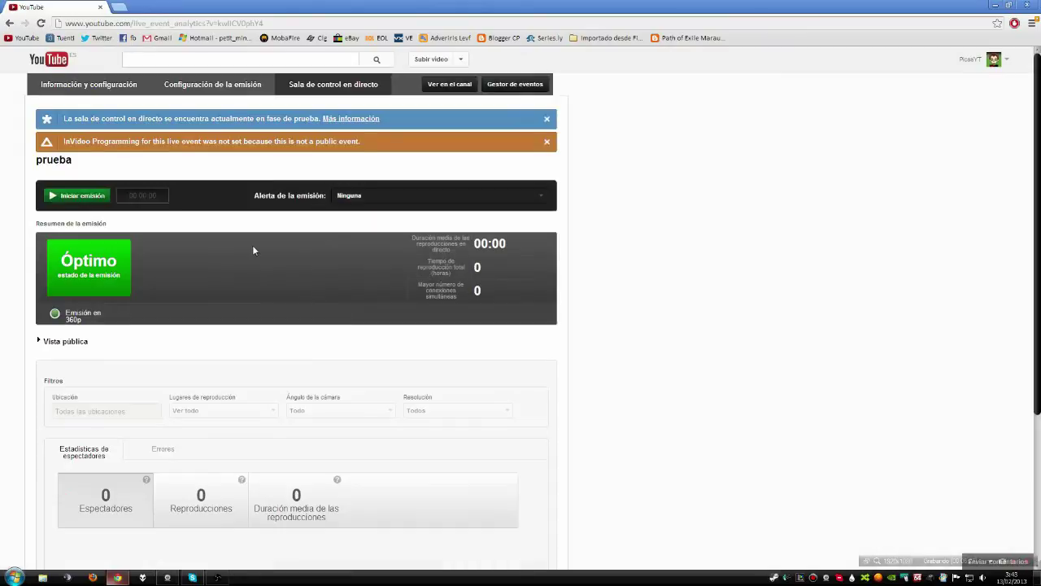
scroll(302, 260, "down", 2)
scroll(269, 261, "down", 1)
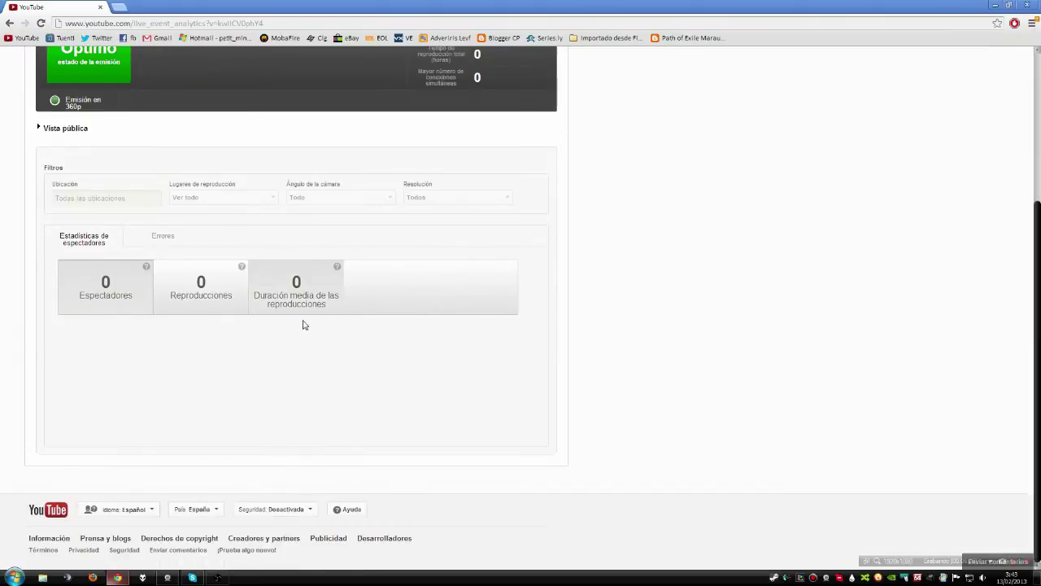
scroll(325, 366, "up", 3)
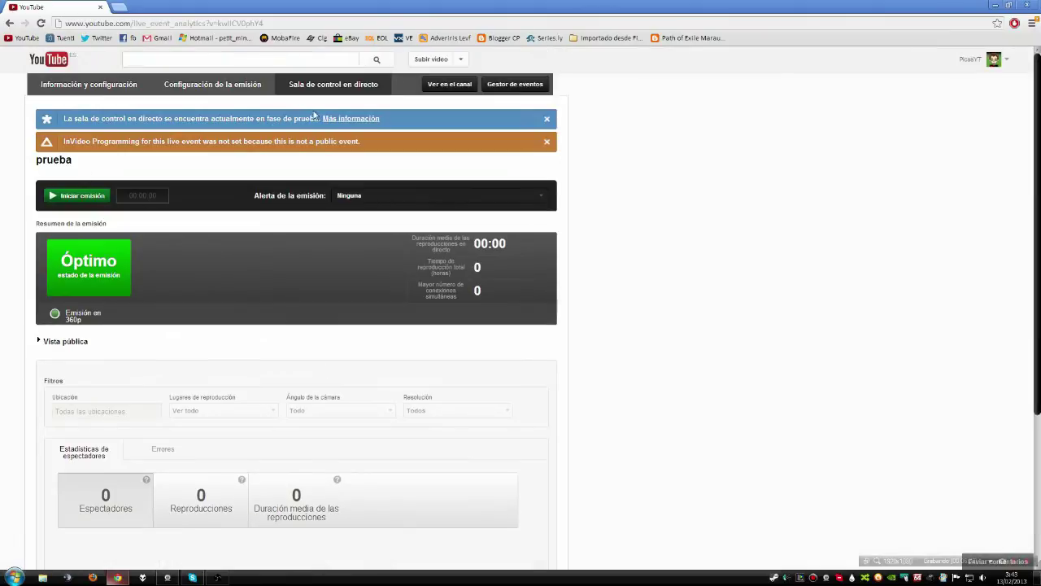
Open the event's broadcast configuration and choose "Other encoders" as the encoder
left_click(208, 91)
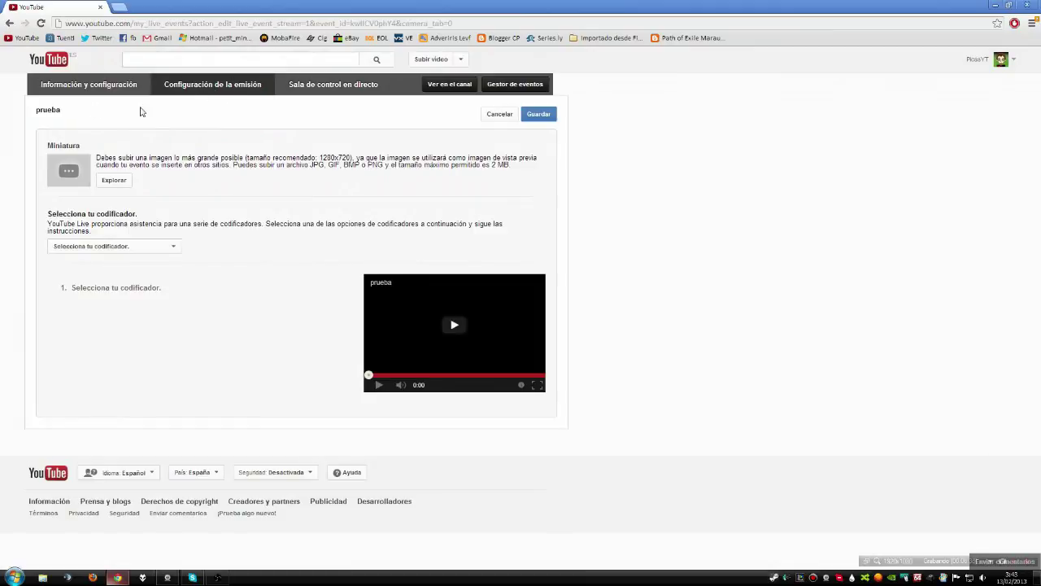
left_click(170, 248)
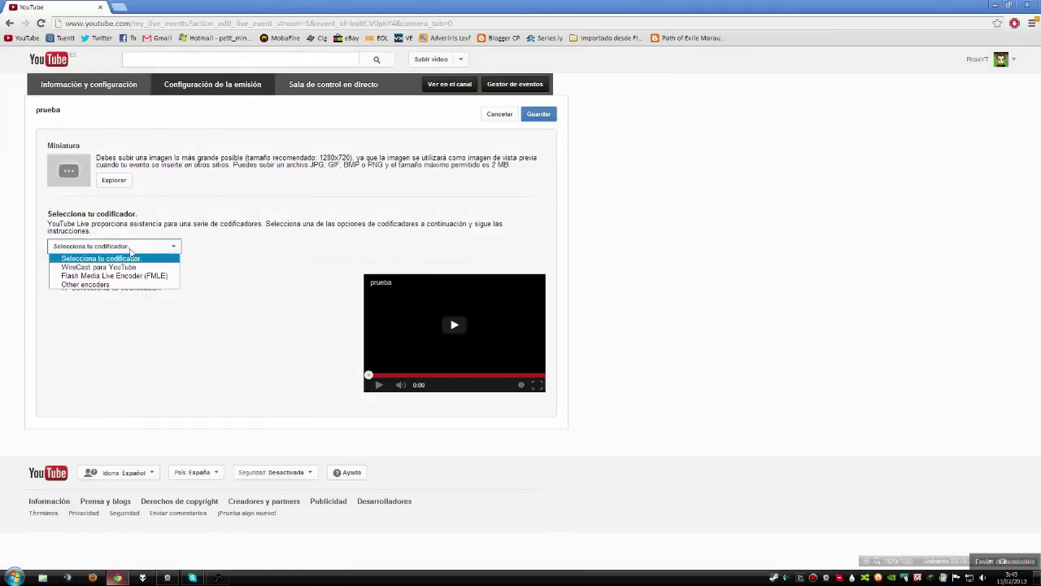
left_click(105, 286)
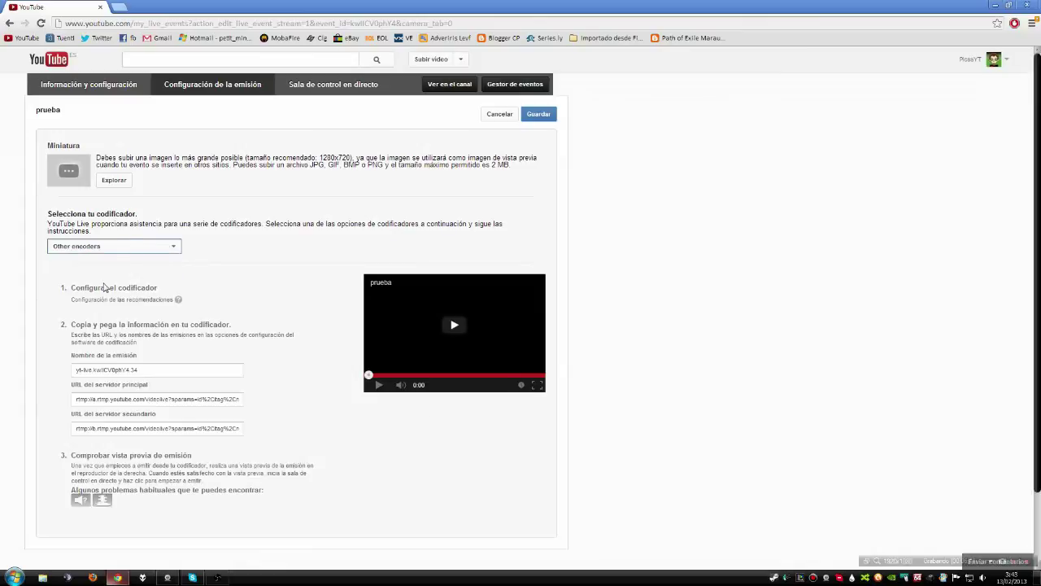
Copy the event's broadcast name and paste it as the Stream Key in Open Broadcaster Software
scroll(280, 238, "down", 1)
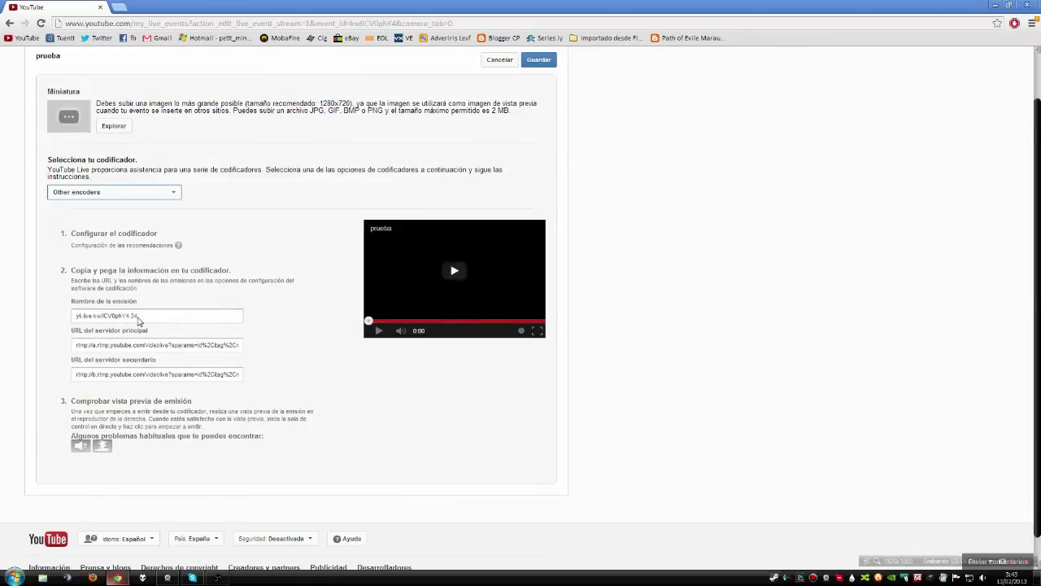
left_click(157, 318)
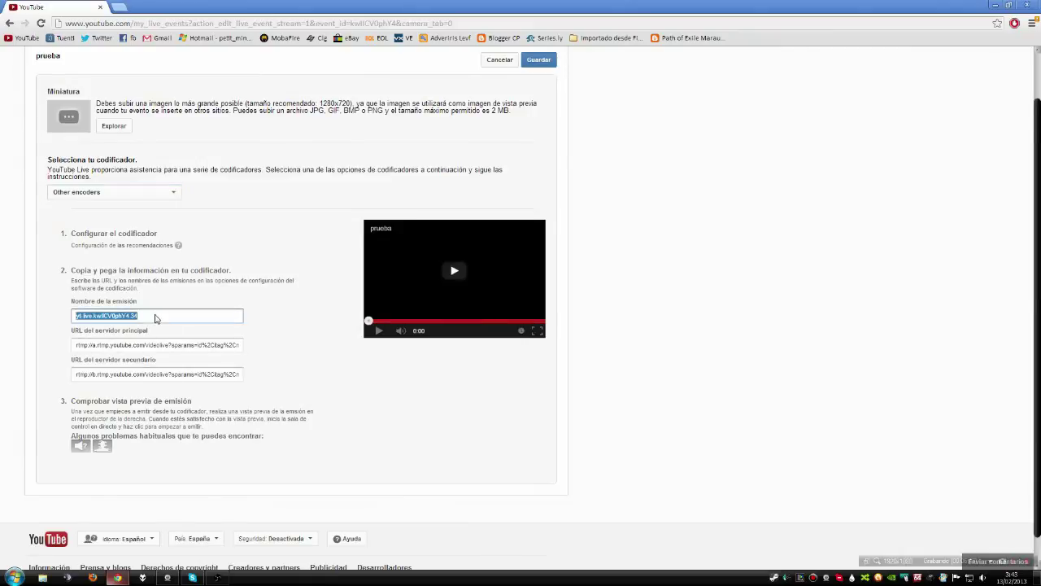
left_click(217, 577)
left_click_drag(361, 137, 463, 175)
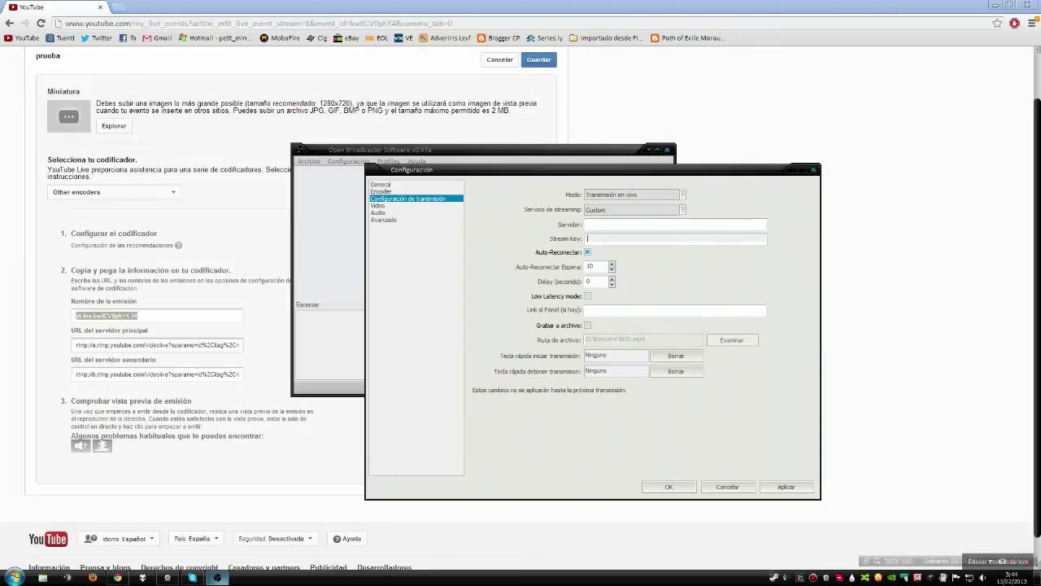
key("ctrl+v")
Copy the event's primary server URL from YouTube and paste it as the Servidor value in the transmission settings
left_click(218, 347)
key("ctrl+c")
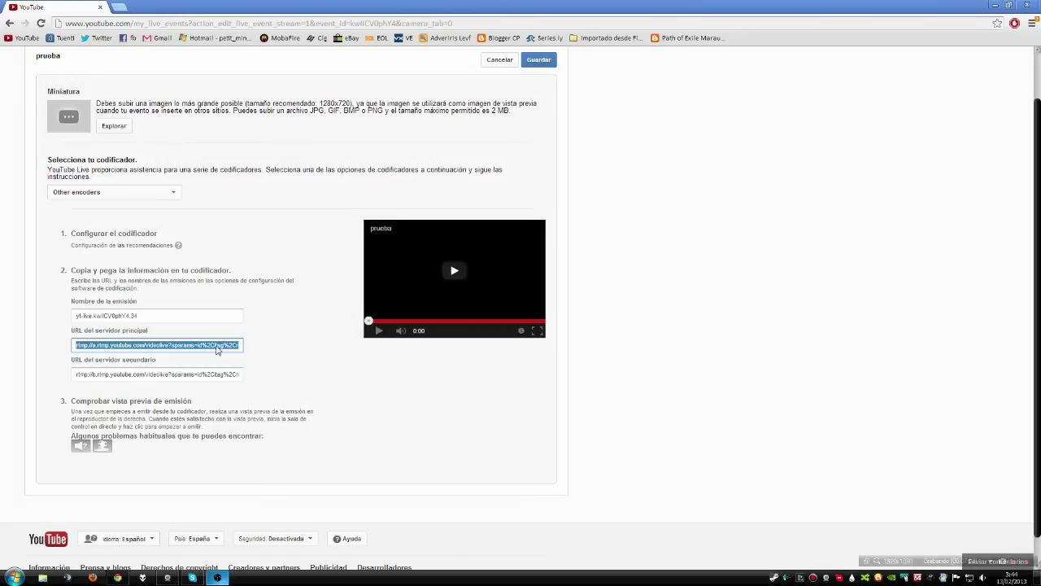
key("alt+Tab")
key("shift+Tab")
key("ctrl+v")
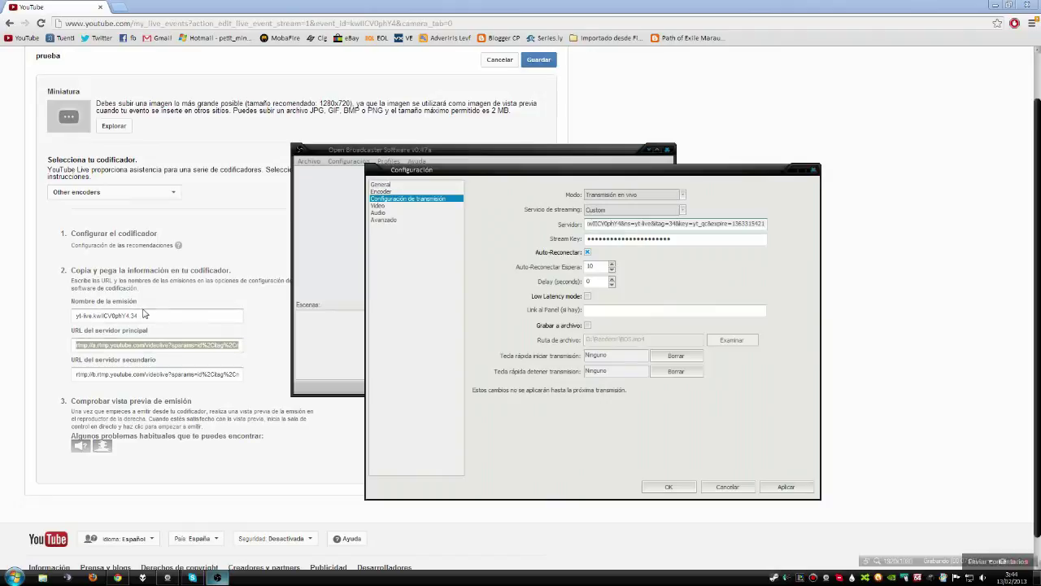
left_click(672, 238)
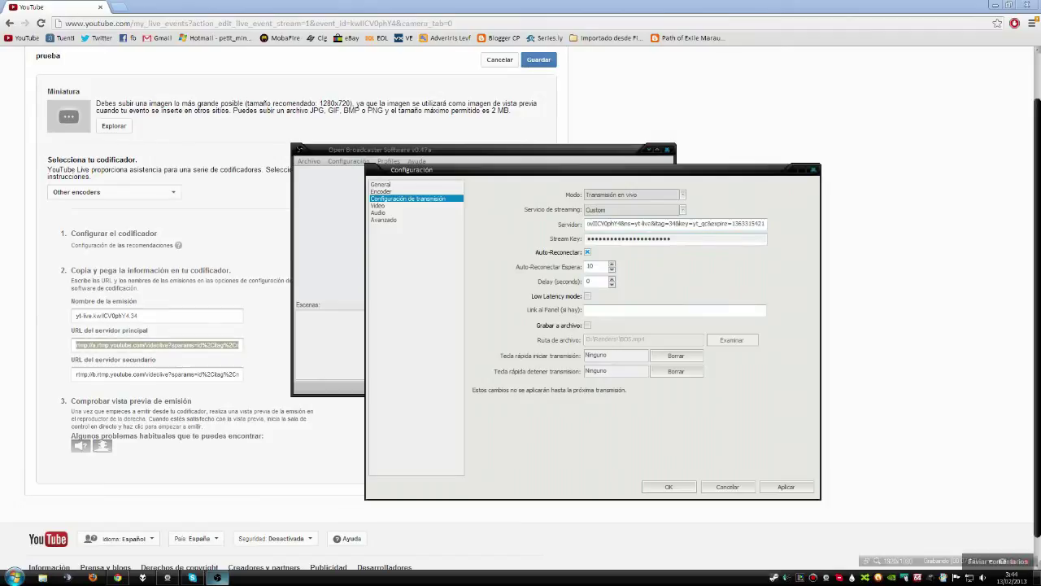
left_click(641, 223)
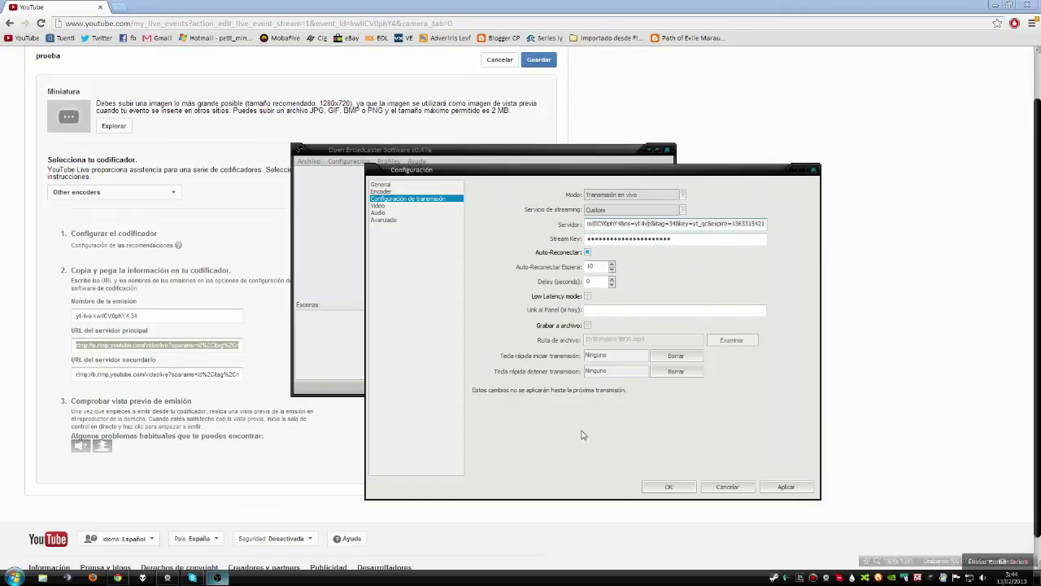
Save the transmission settings and set the base resolution in the video settings to Custom, 1920 x 1080
left_click(379, 206)
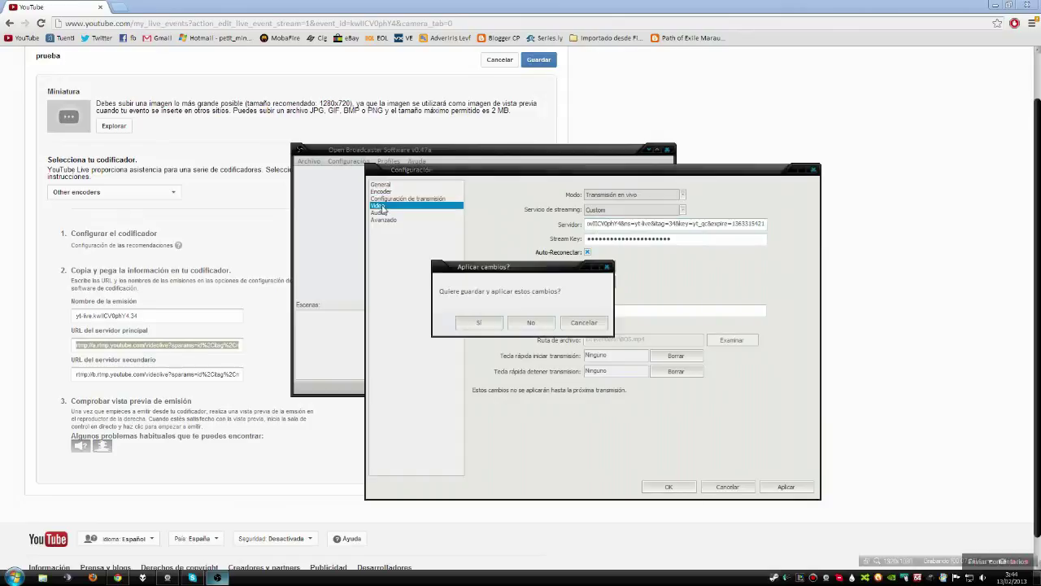
left_click(497, 323)
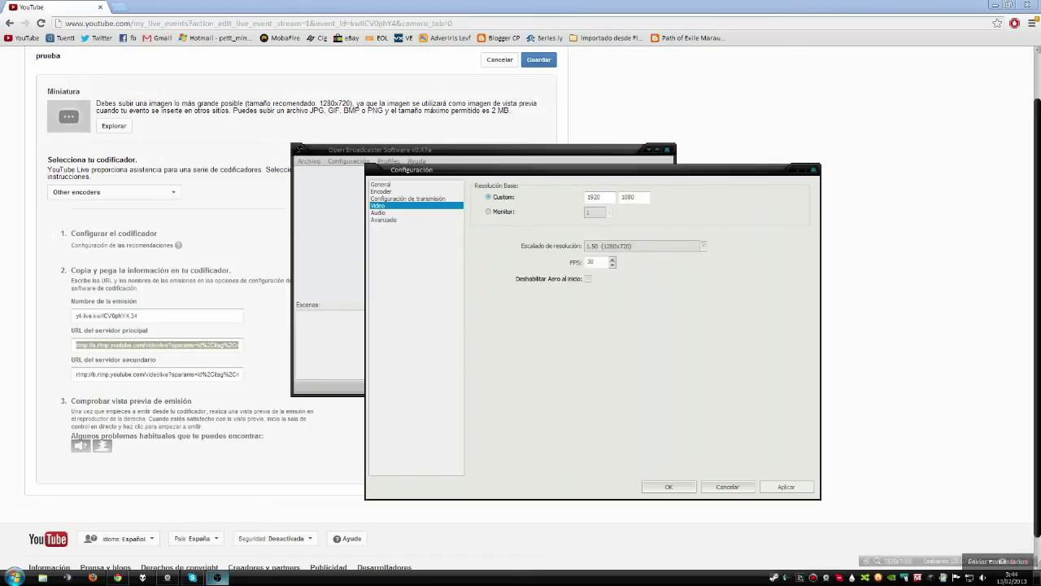
left_click(500, 212)
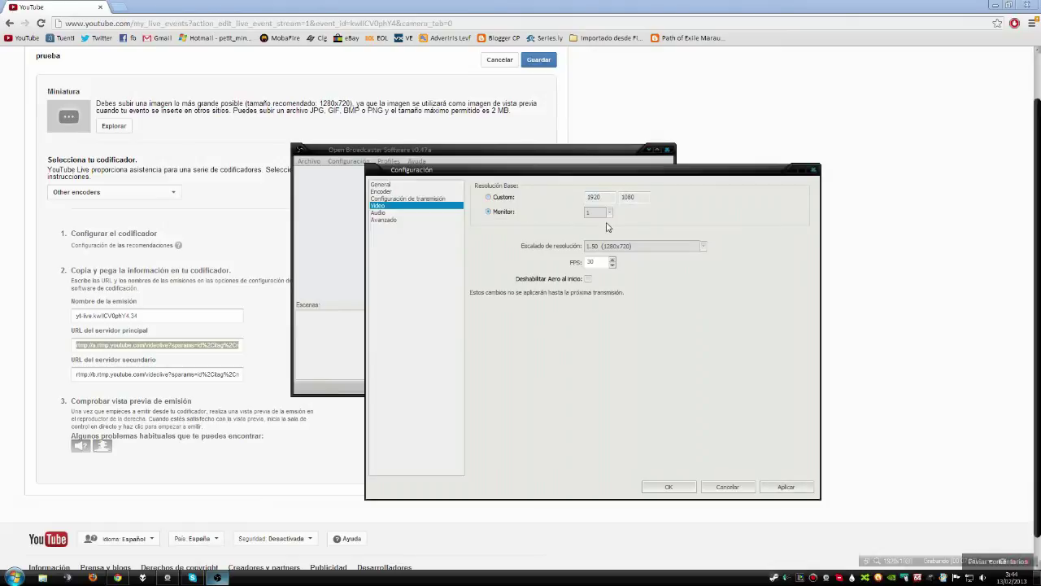
left_click(489, 198)
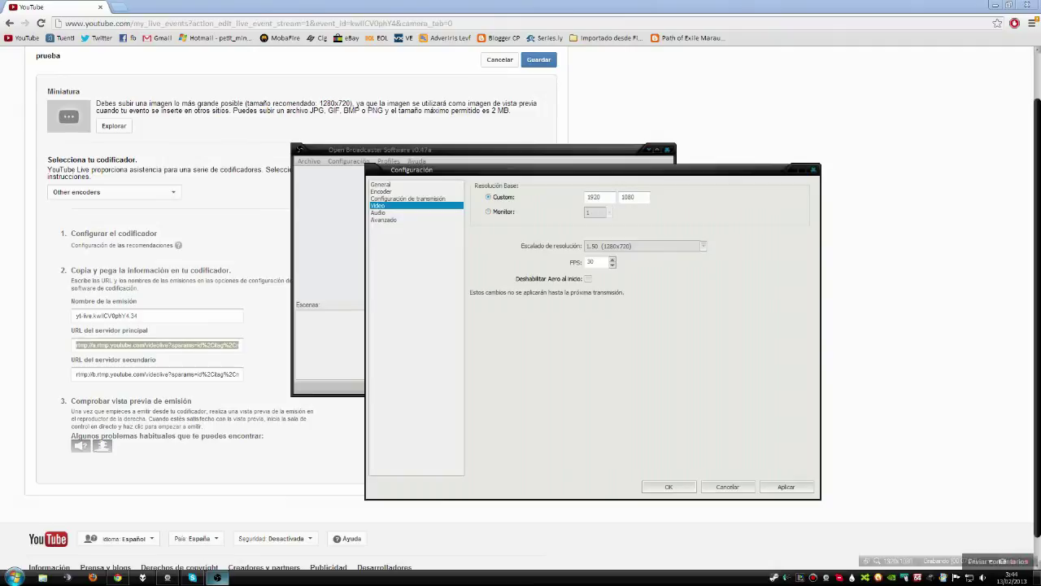
left_click(602, 197)
Set the video resolution scaling to 1.50 (1280x720), trying Ninguno (1920x1080) along the way
left_click(631, 249)
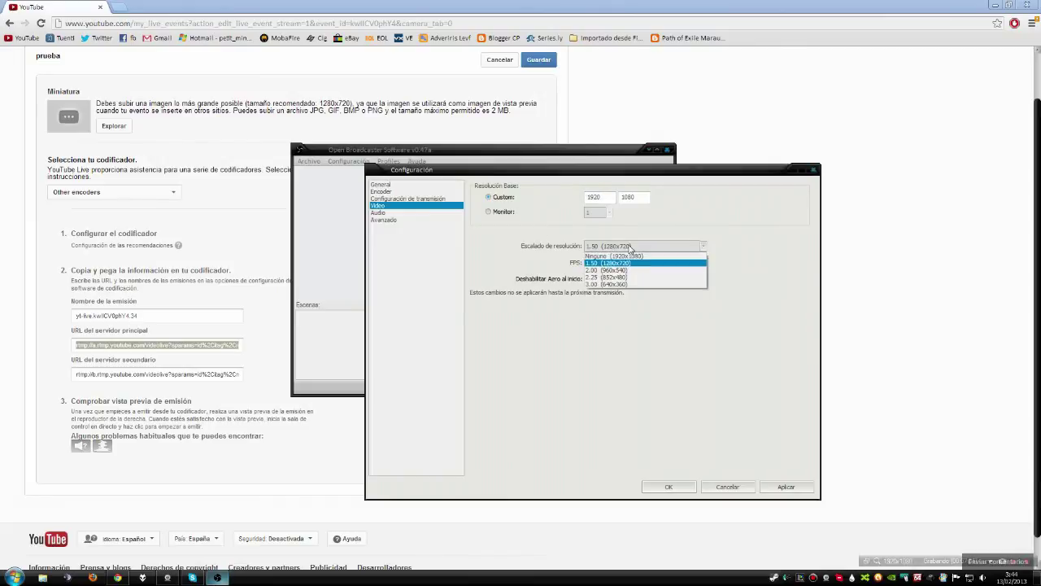
left_click(636, 257)
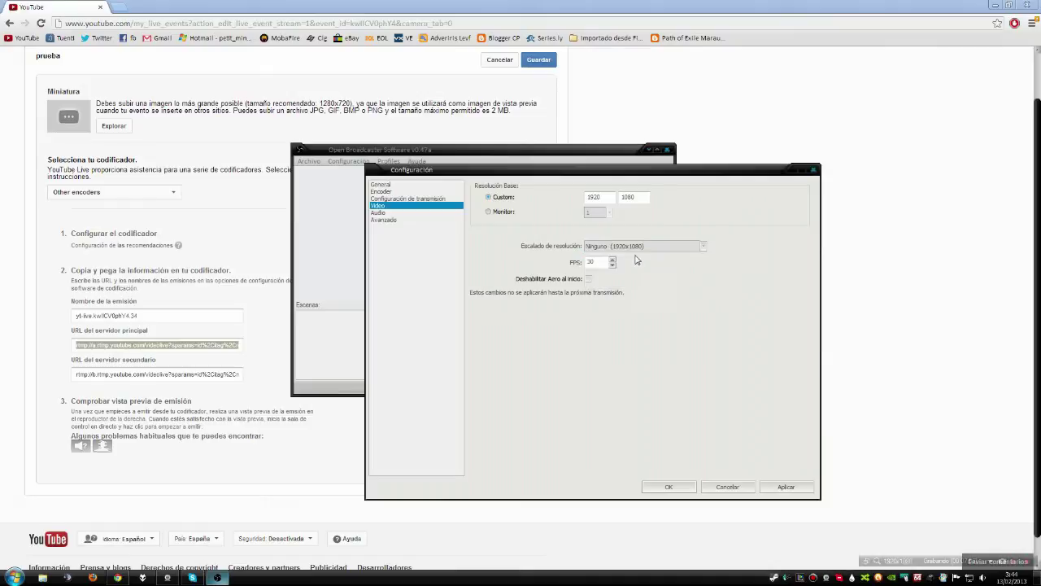
left_click(704, 247)
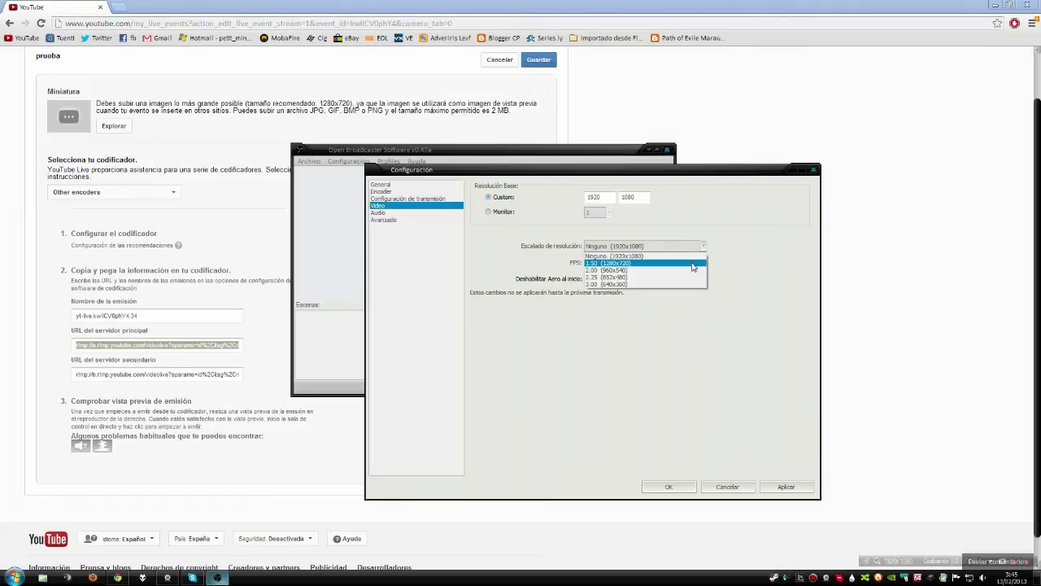
left_click(694, 264)
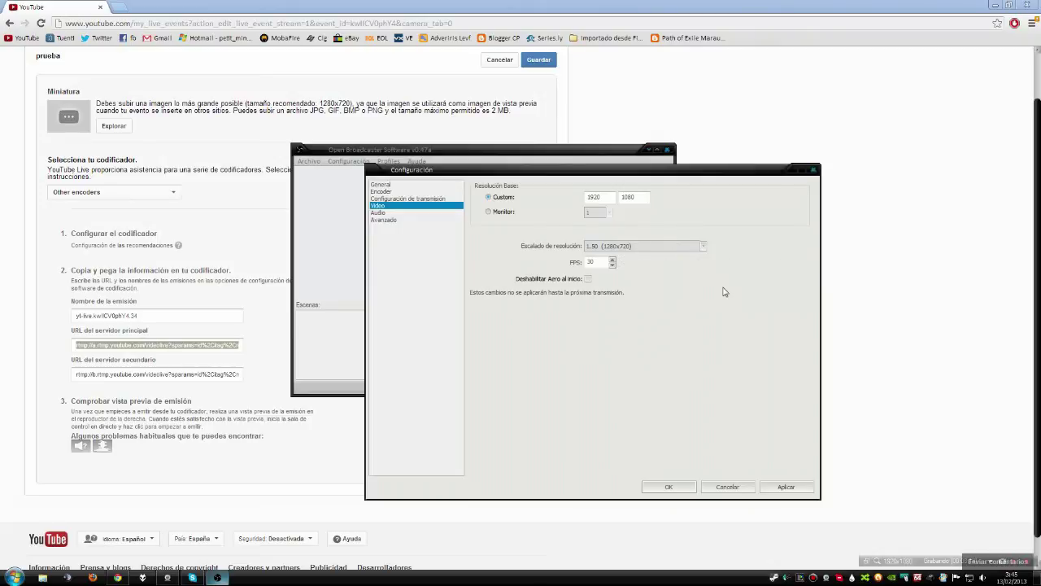
left_click(703, 248)
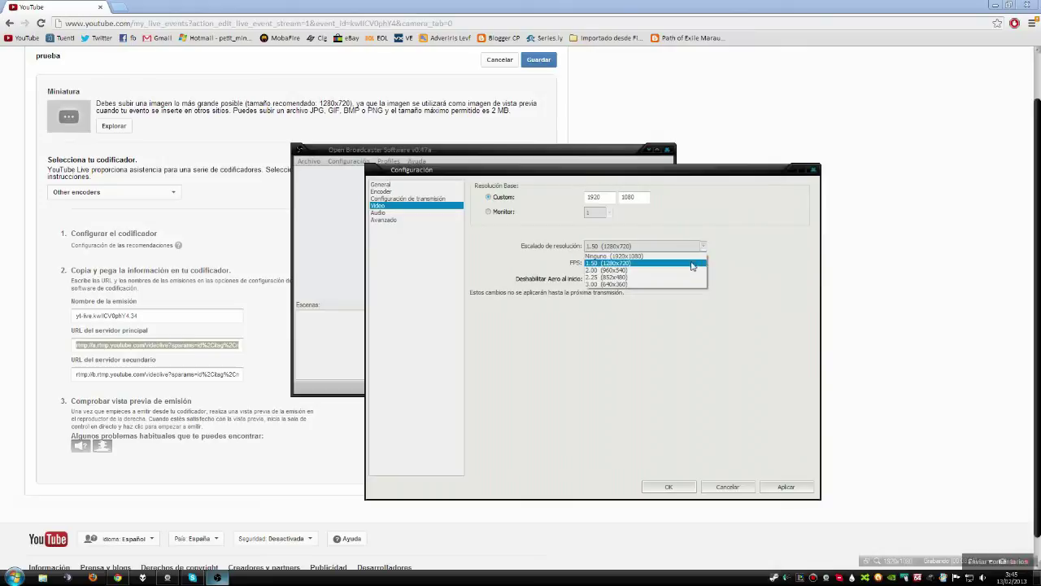
left_click(692, 269)
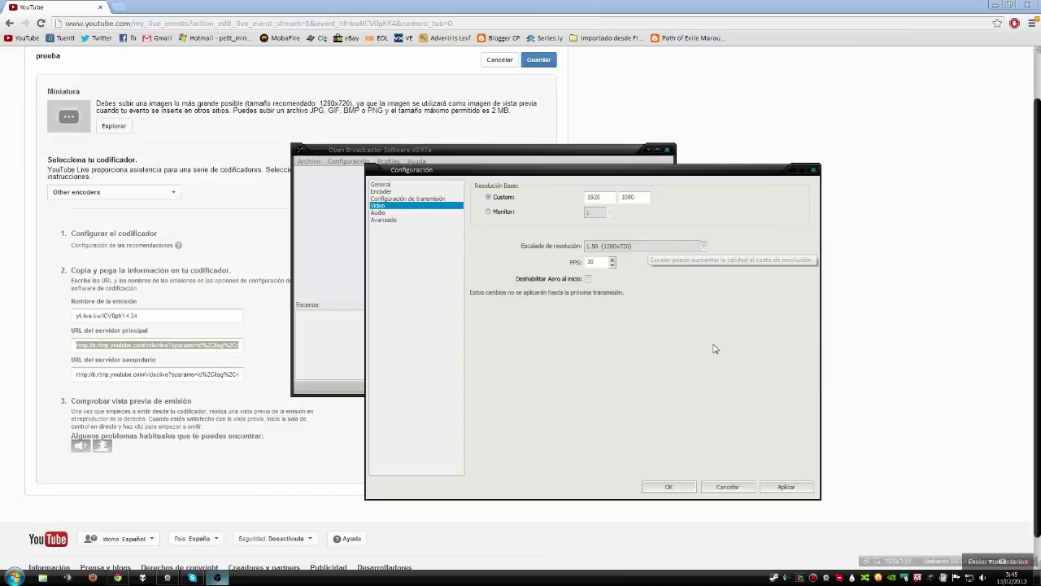
Select Microphone (Logitech G930 Headset) as the microphone/auxiliary device in the audio settings
left_click(439, 213)
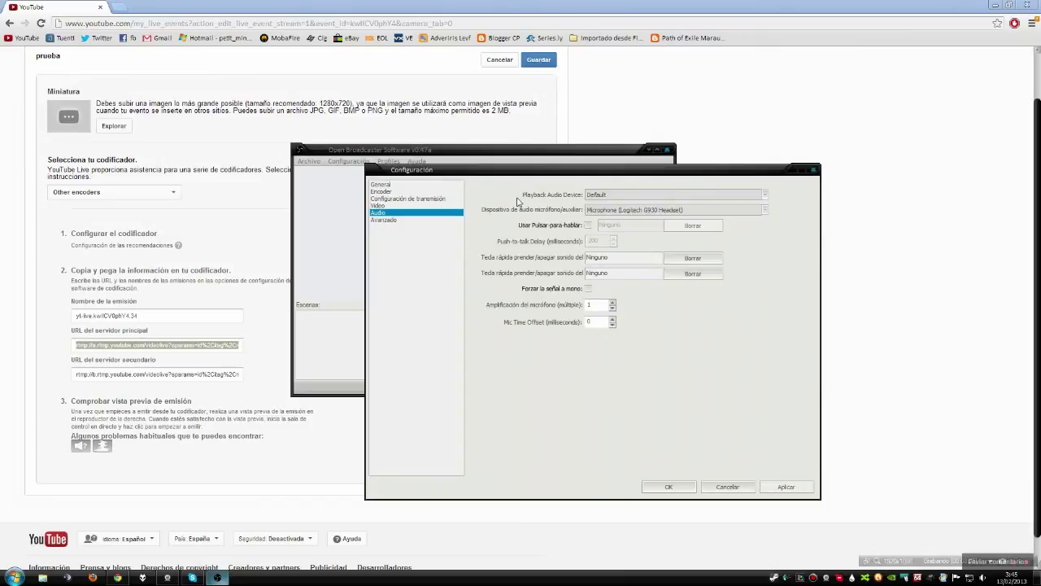
left_click(620, 211)
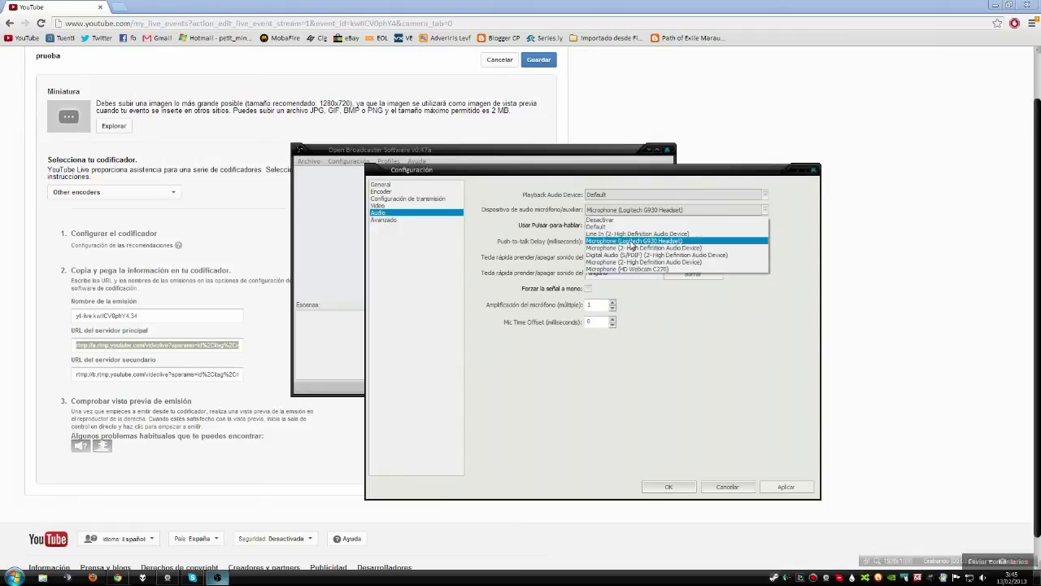
left_click(637, 241)
Review the available playback audio devices and select Default
left_click(612, 198)
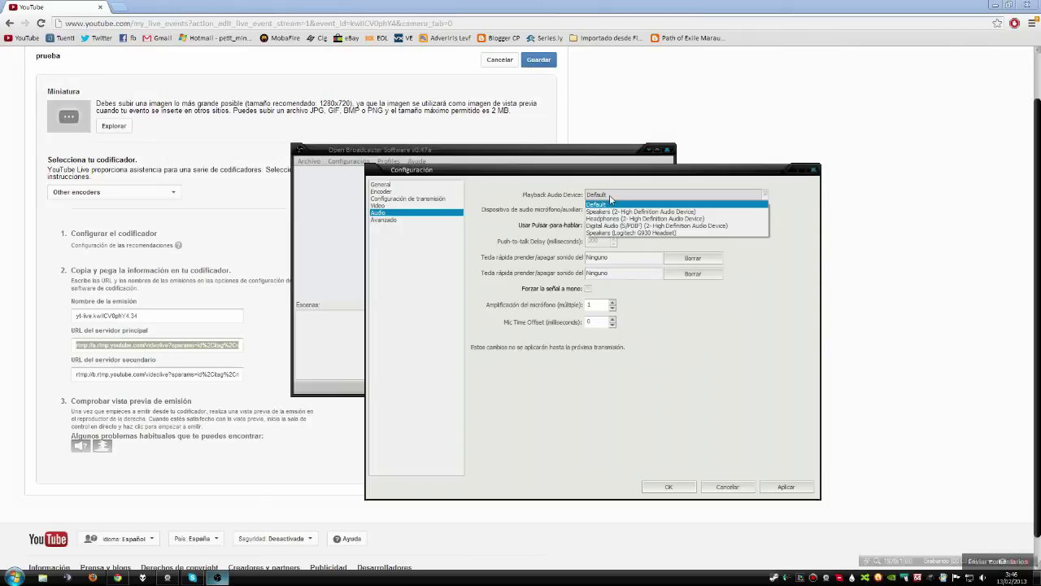
left_click(610, 198)
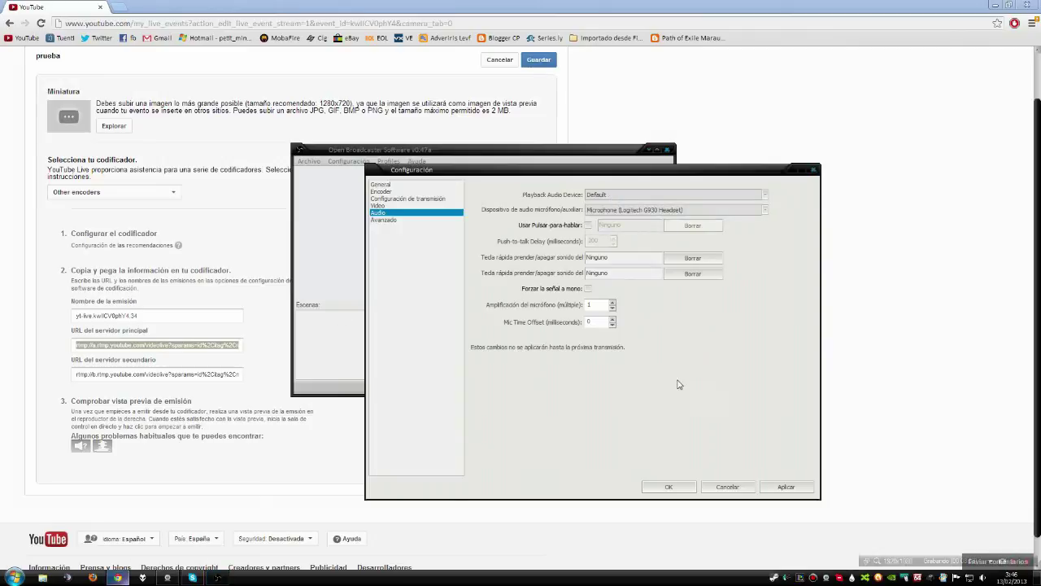
left_click(681, 196)
left_click(606, 194)
left_click(687, 196)
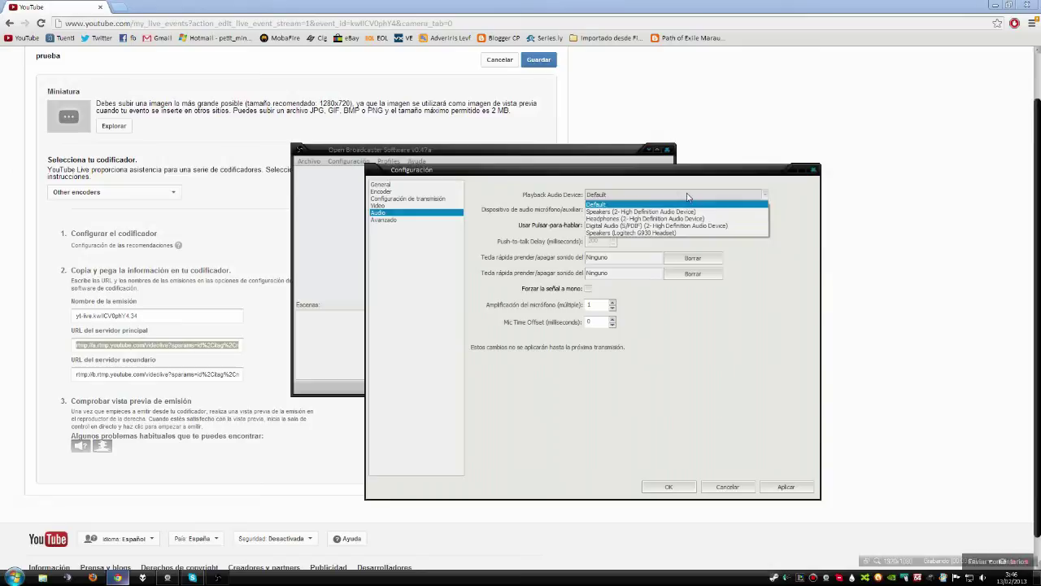
left_click(604, 205)
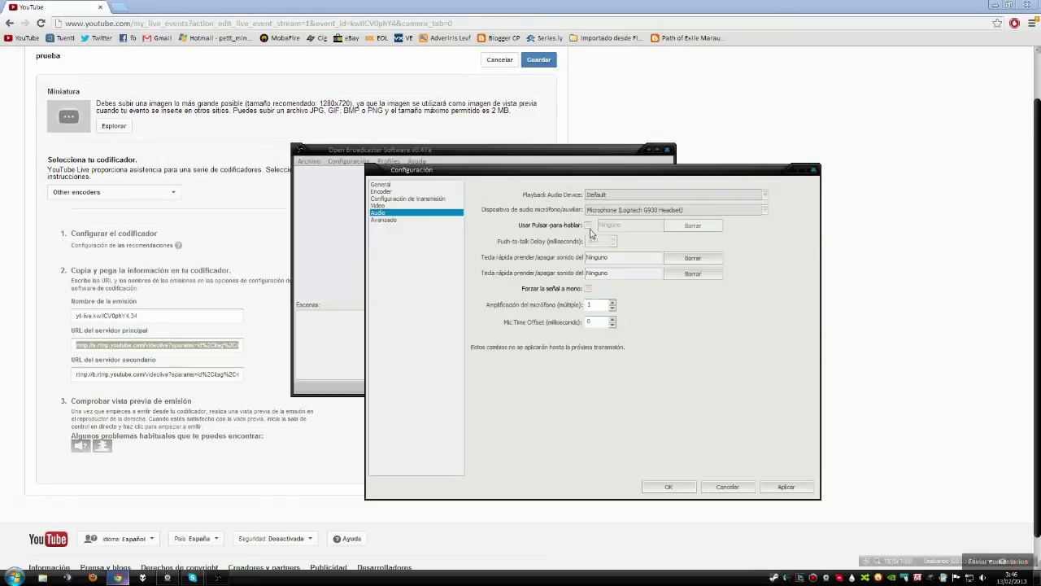
In the advanced settings, choose the superfast x264 preset and Normal process priority class, and save the changes
left_click(384, 221)
left_click(487, 325)
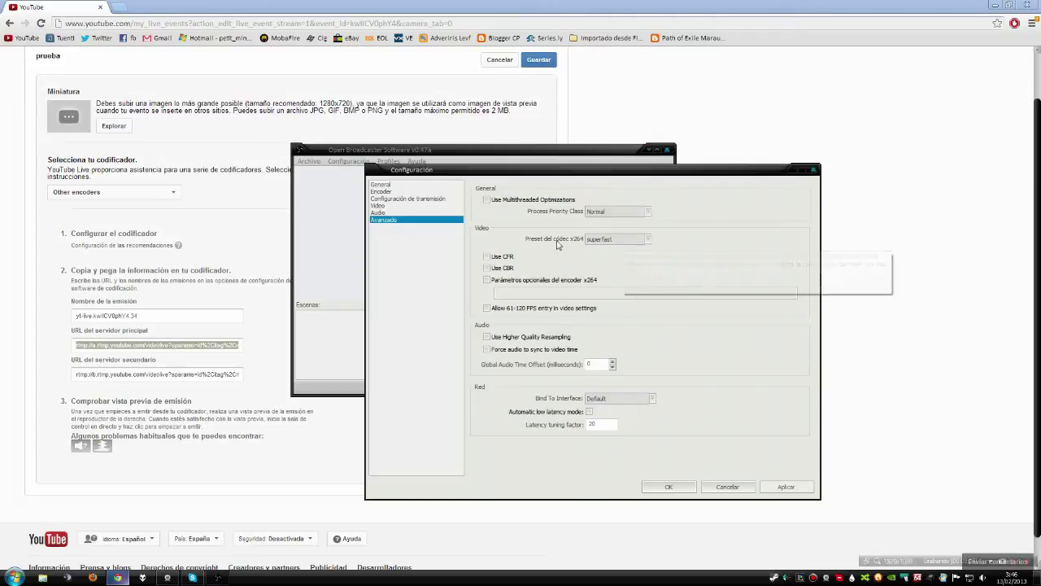
left_click(605, 239)
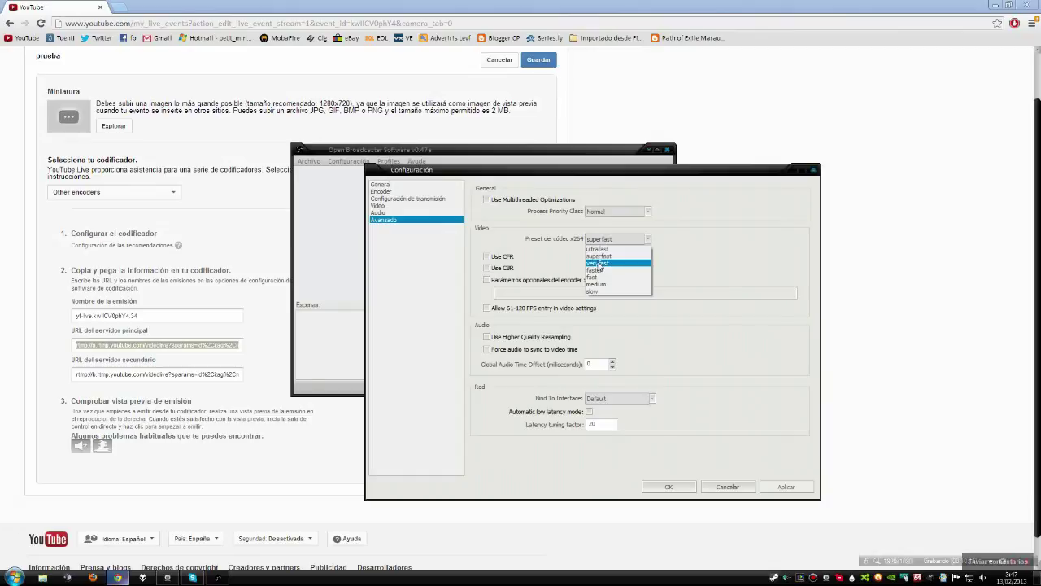
left_click(599, 257)
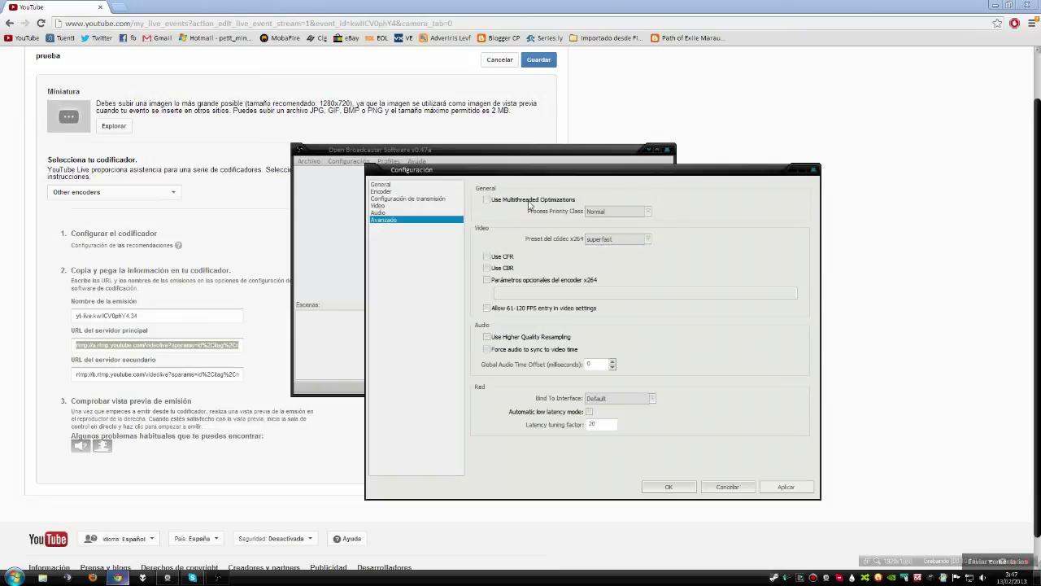
left_click(616, 214)
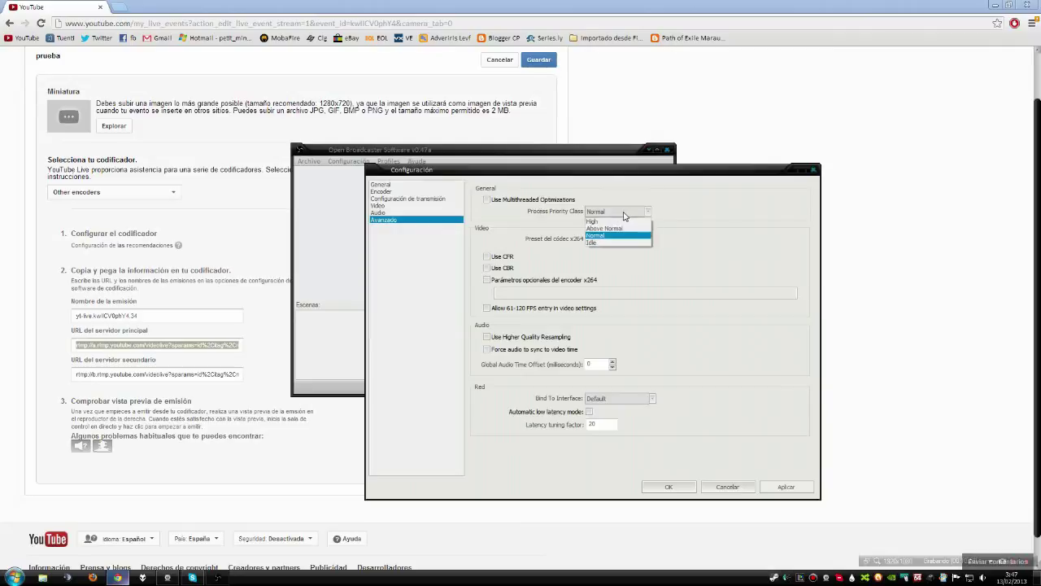
left_click(615, 236)
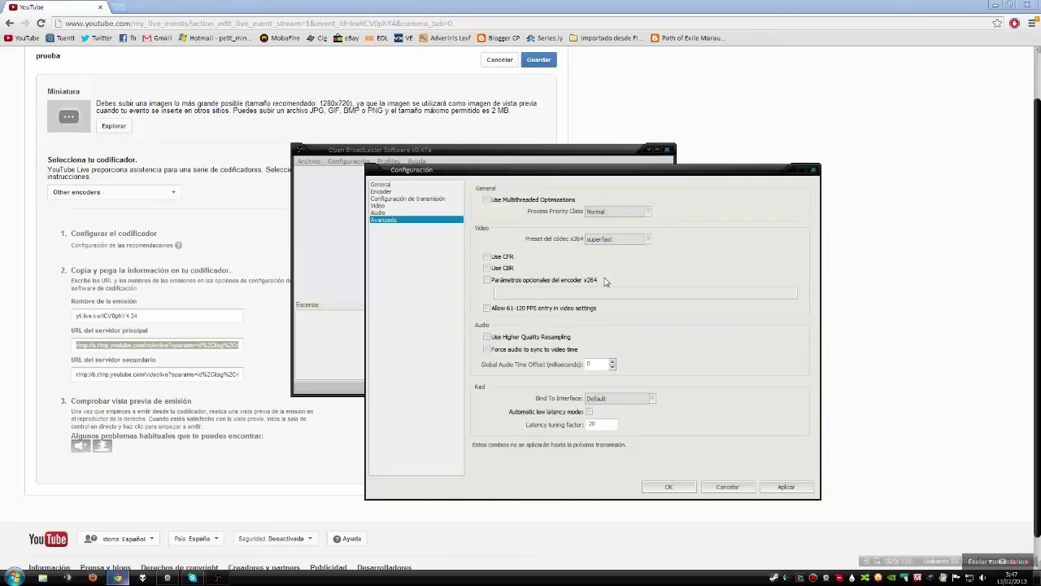
left_click(410, 185)
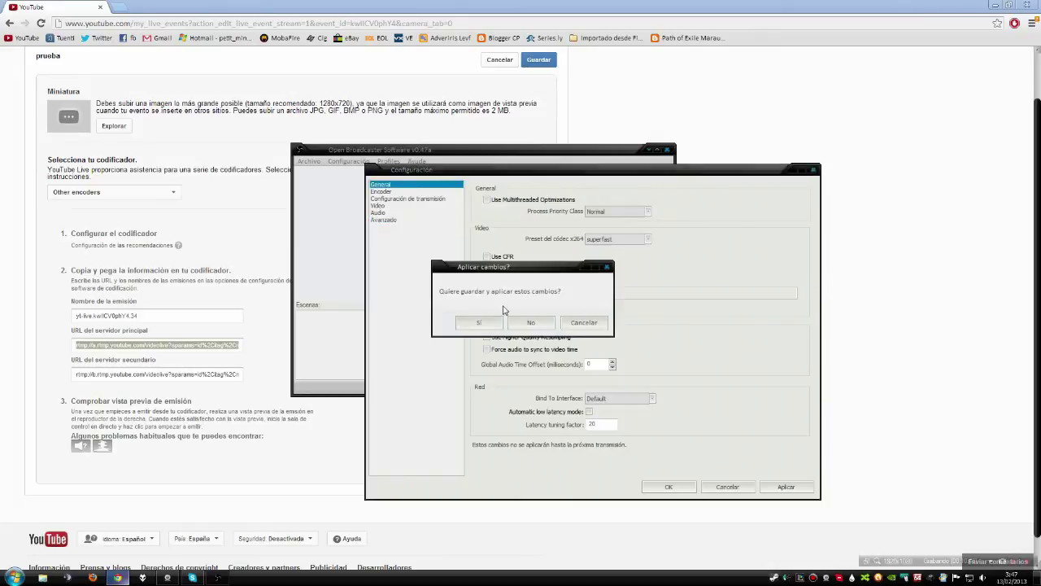
left_click(502, 327)
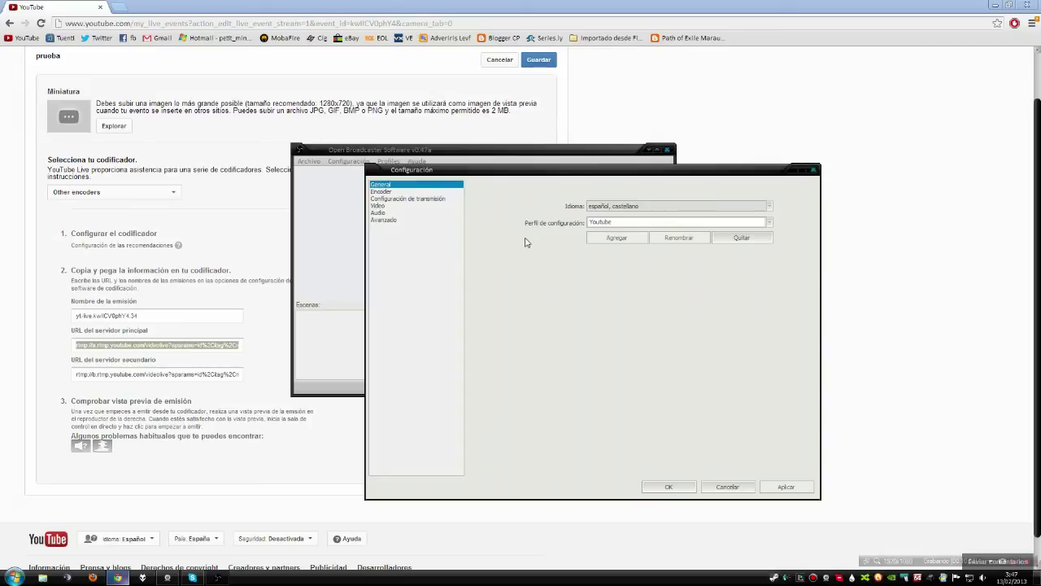
Try the Twitch / Justin.tv and DailyMotion streaming services in the transmission settings, return to Custom and discard the changes
left_click(430, 192)
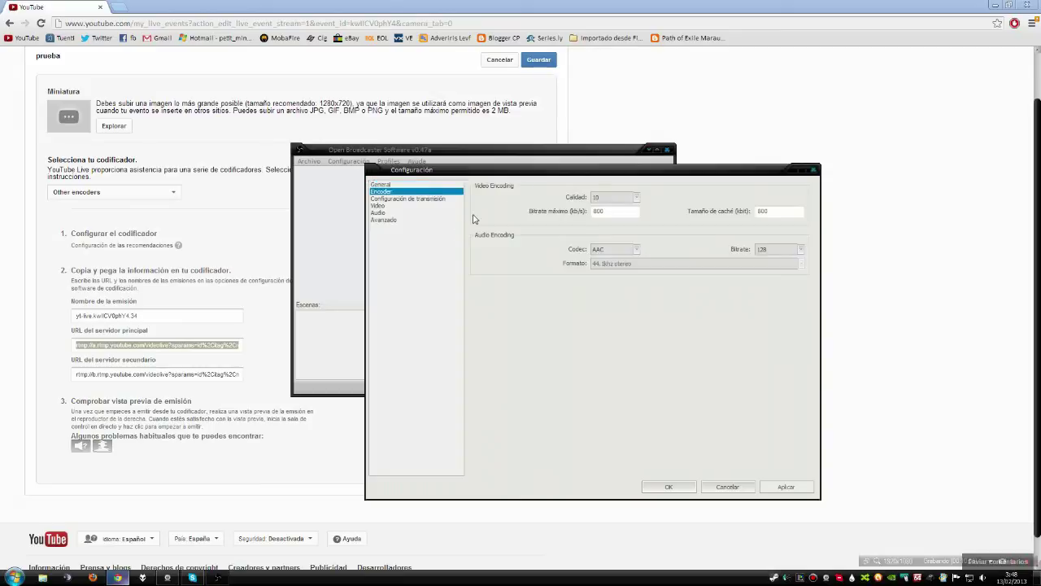
left_click(419, 200)
left_click(650, 211)
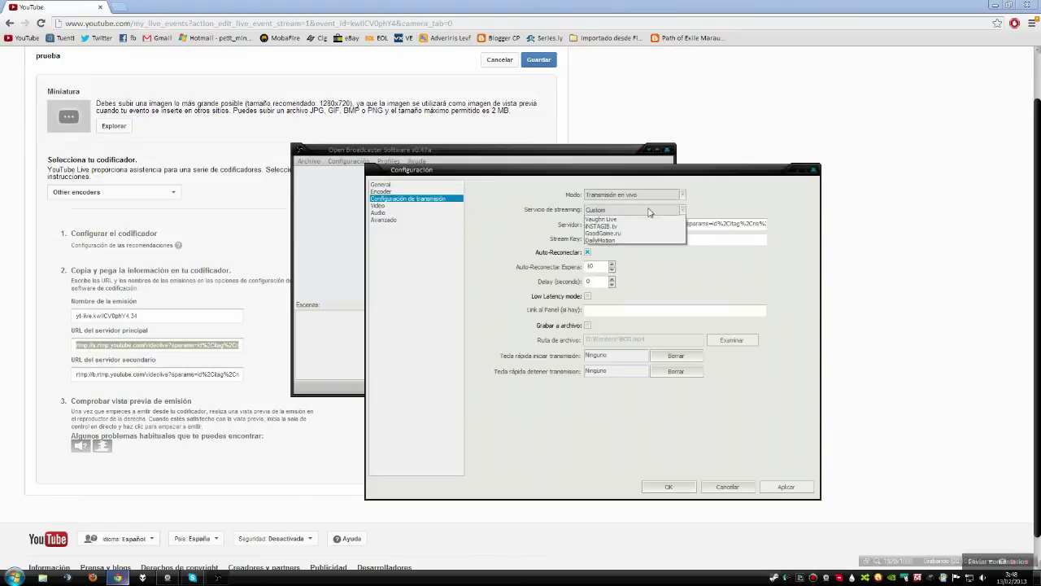
left_click(615, 221)
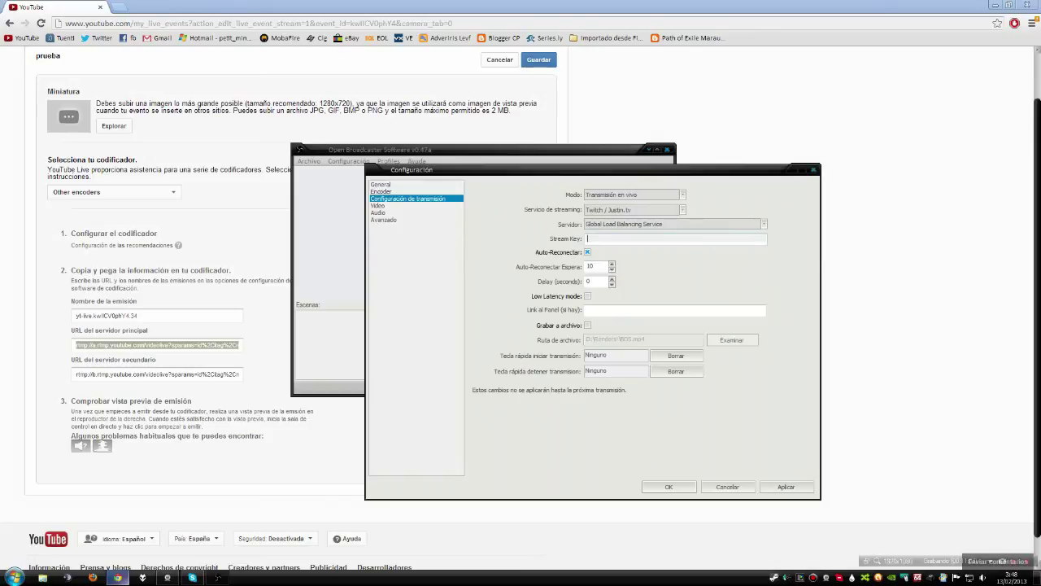
left_click(615, 213)
left_click(637, 250)
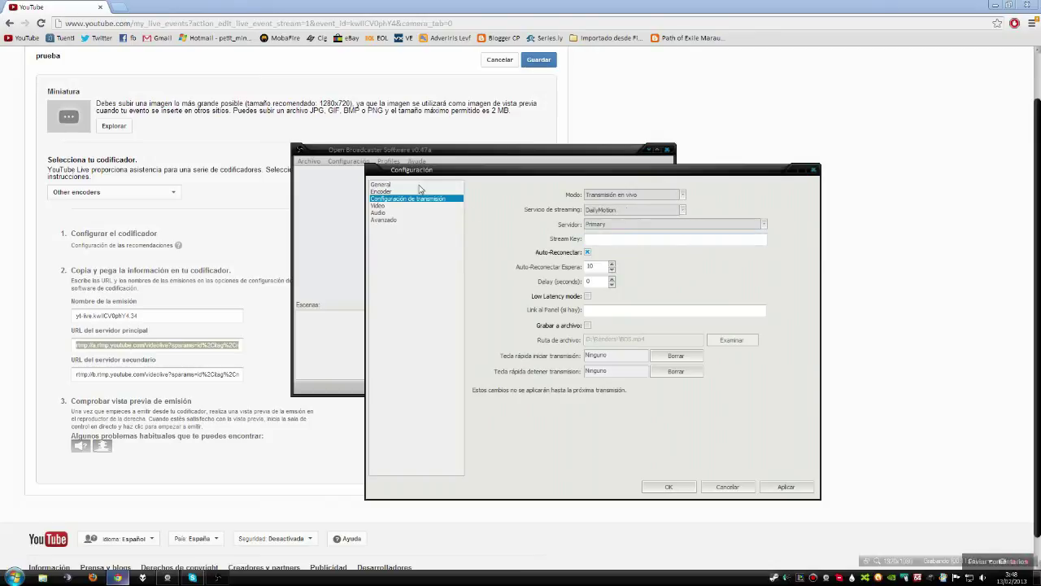
left_click(670, 210)
scroll(625, 228, "up", 3)
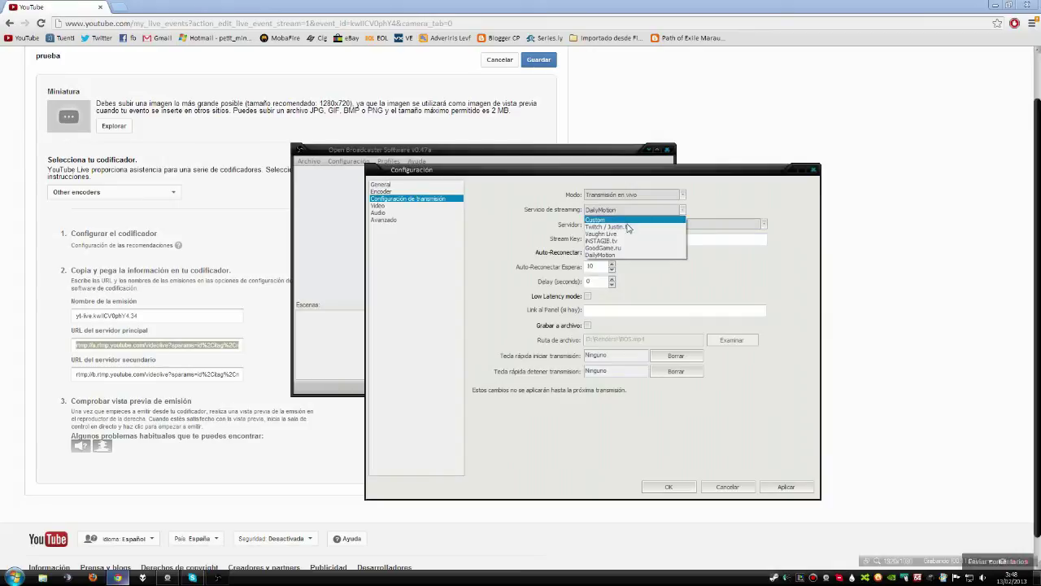
left_click(614, 216)
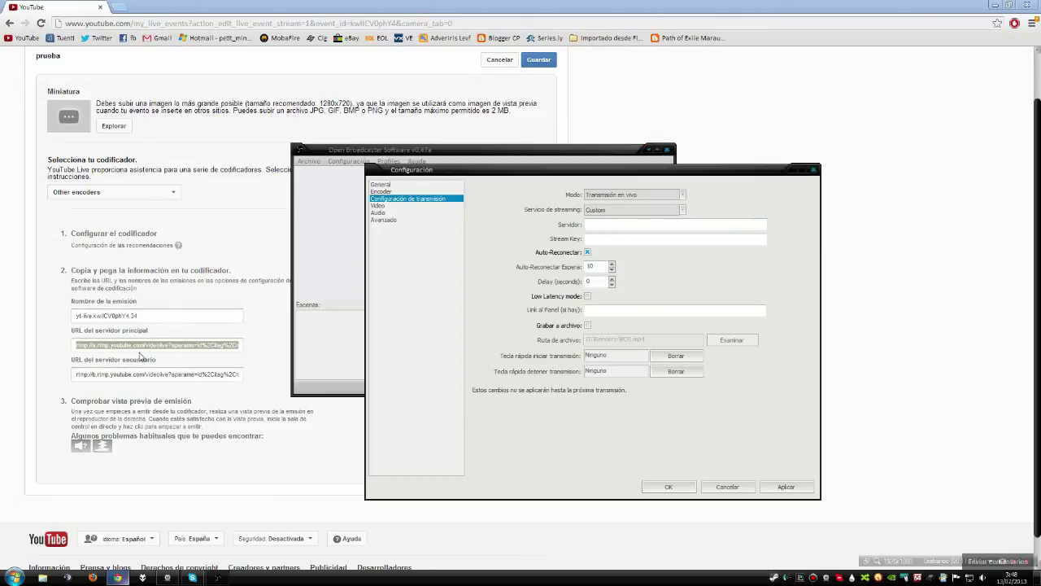
left_click(752, 488)
Minimize the browser and reposition the Open Broadcaster Software window on the desktop
left_click_drag(403, 154, 627, 156)
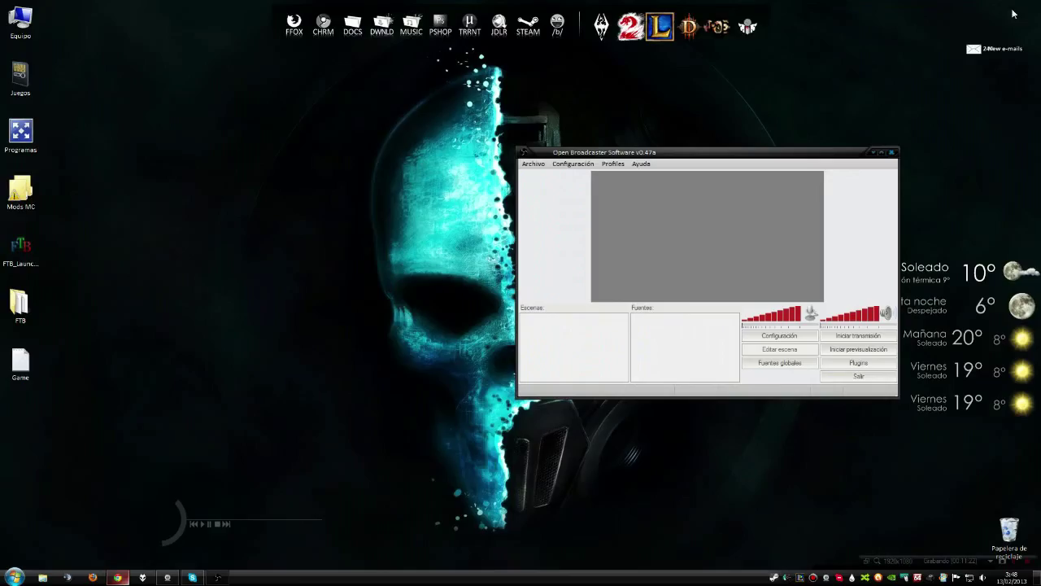
key("super+Down")
left_click_drag(640, 152, 387, 133)
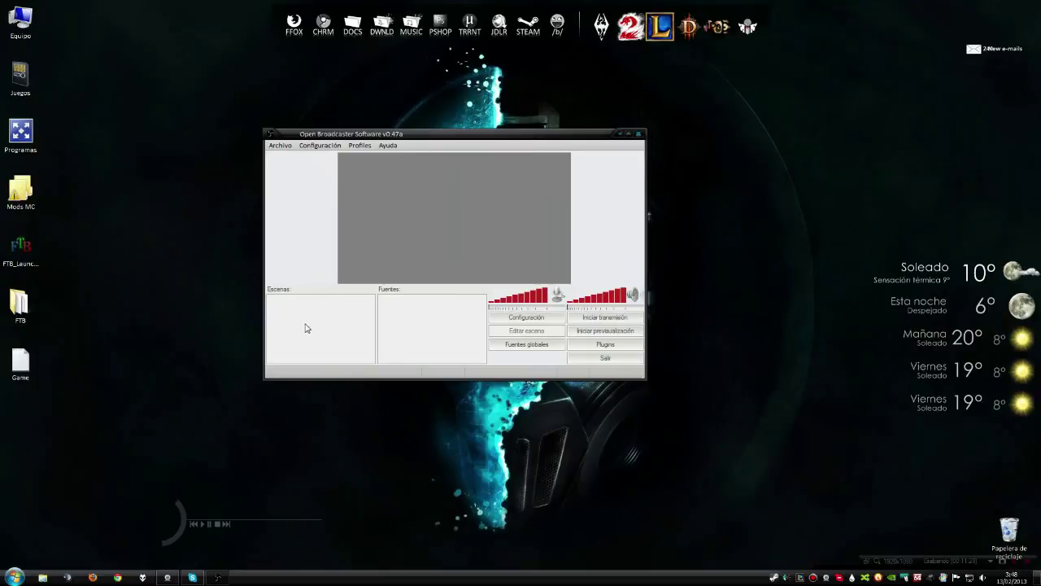
Open the list of plugins and examine the descriptions of the Game Capture and DirectShow video device plugins
left_click(622, 347)
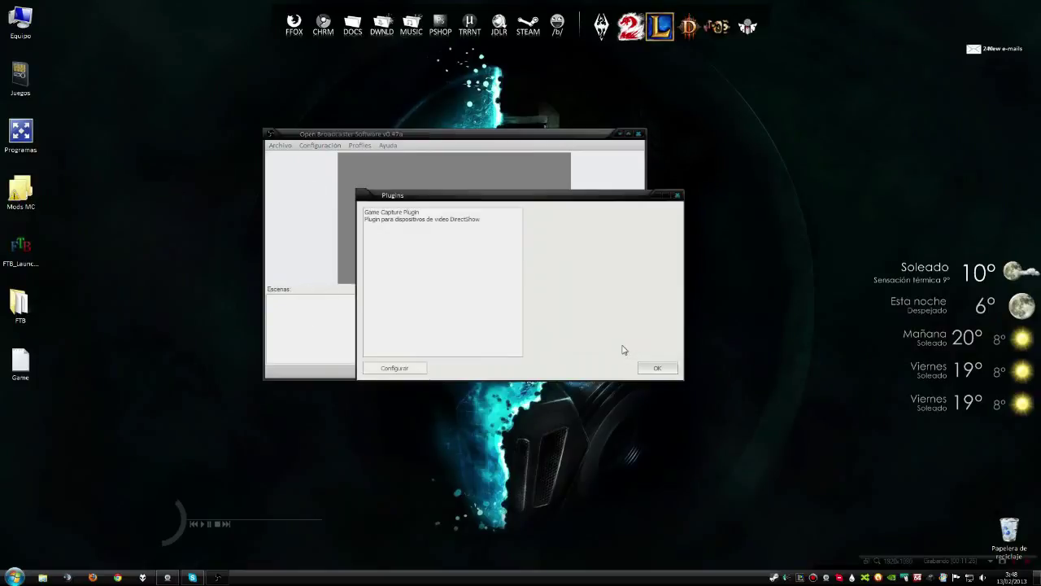
left_click(375, 213)
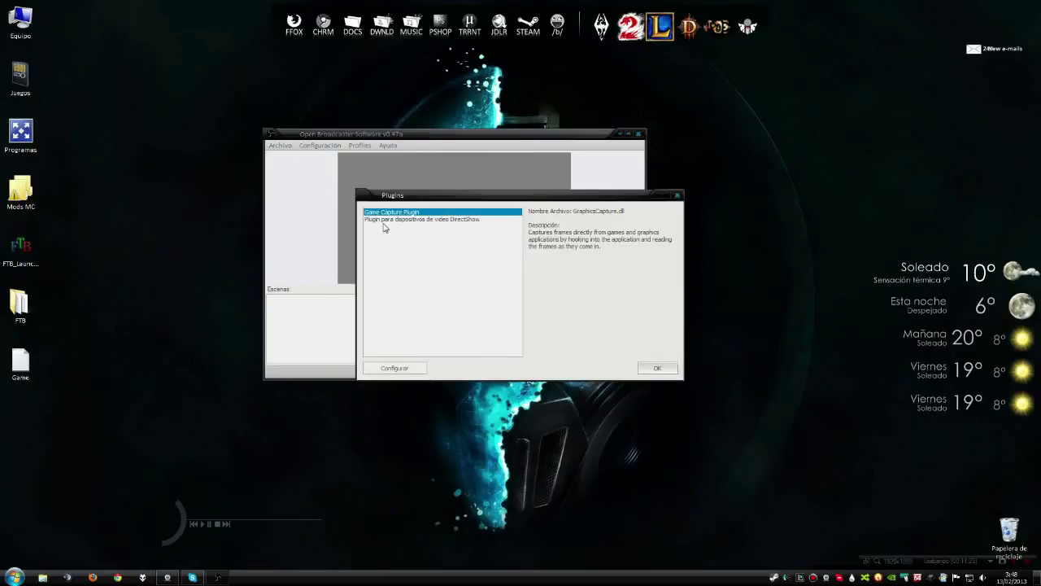
left_click(385, 219)
left_click(386, 212)
left_click(395, 220)
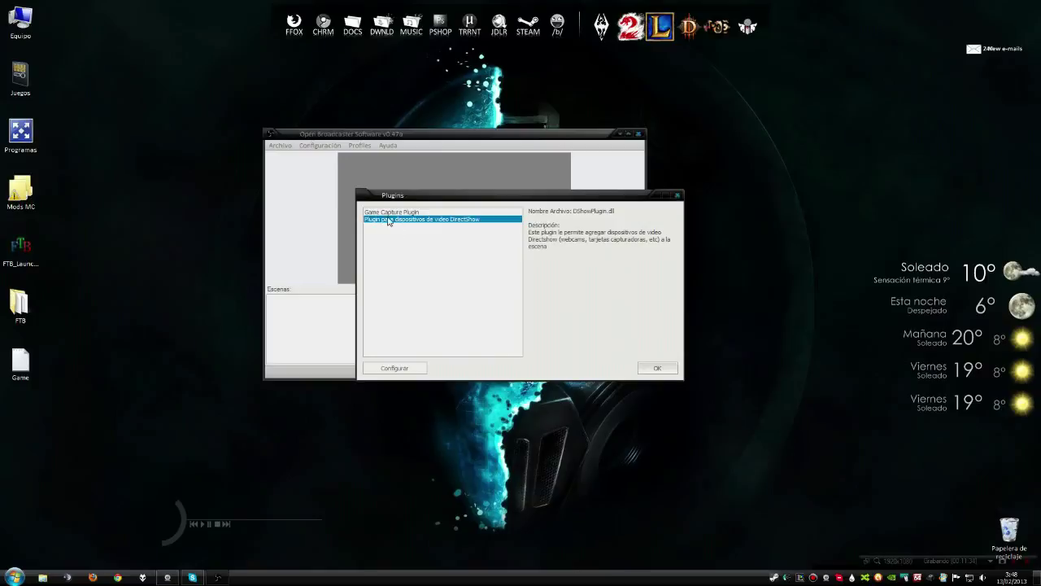
left_click(383, 214)
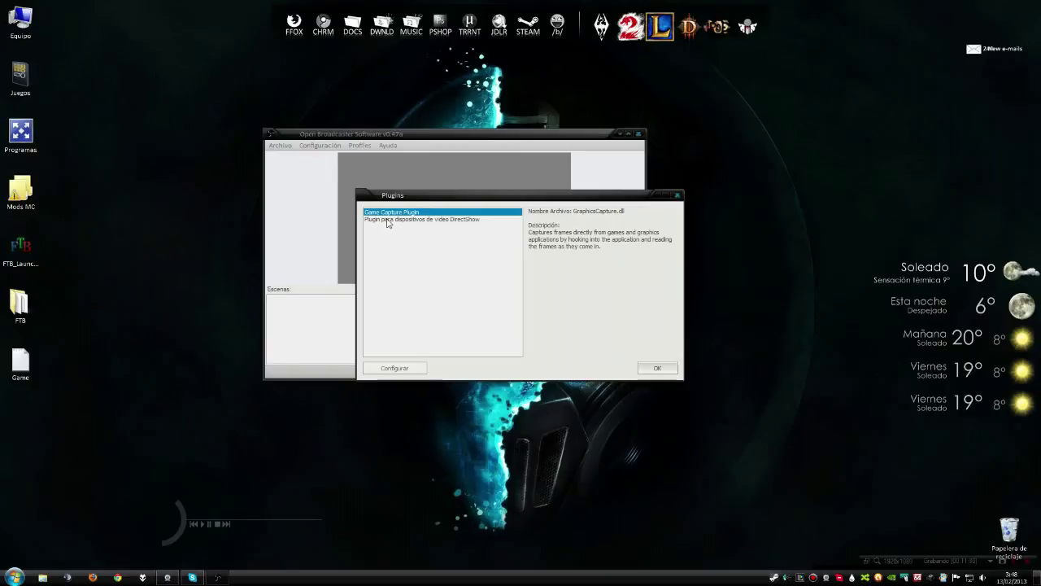
Examine the DirectShow video device and Game Capture plugin descriptions again and close the plugin list
left_click_drag(108, 48, 269, 107)
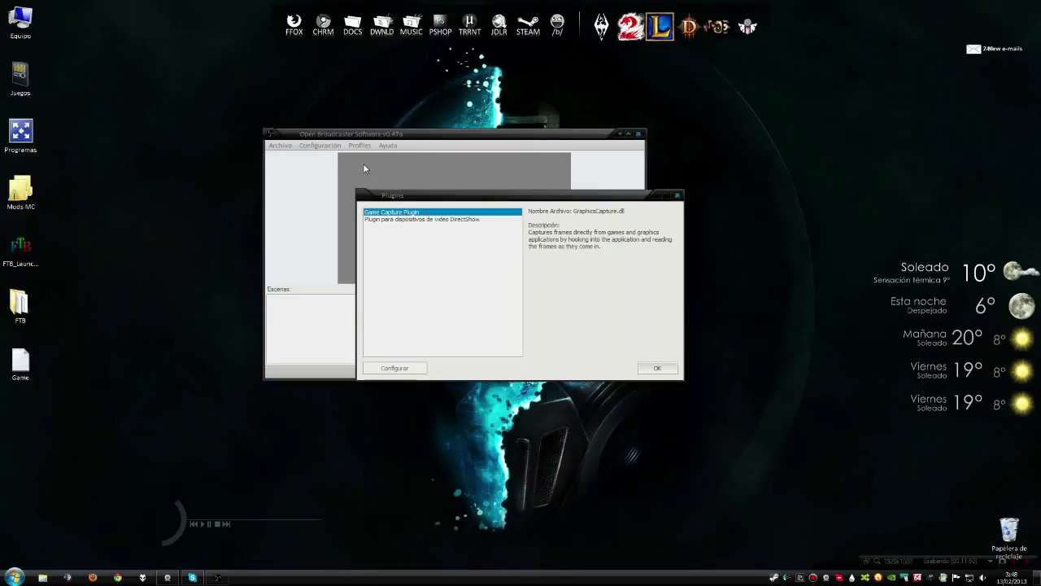
left_click(398, 220)
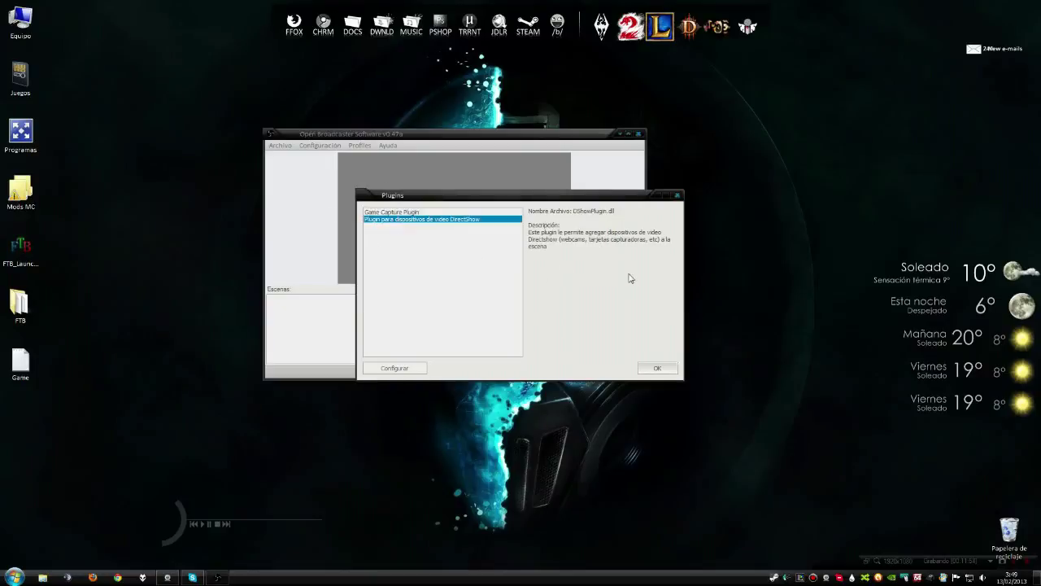
left_click(381, 213)
left_click(659, 367)
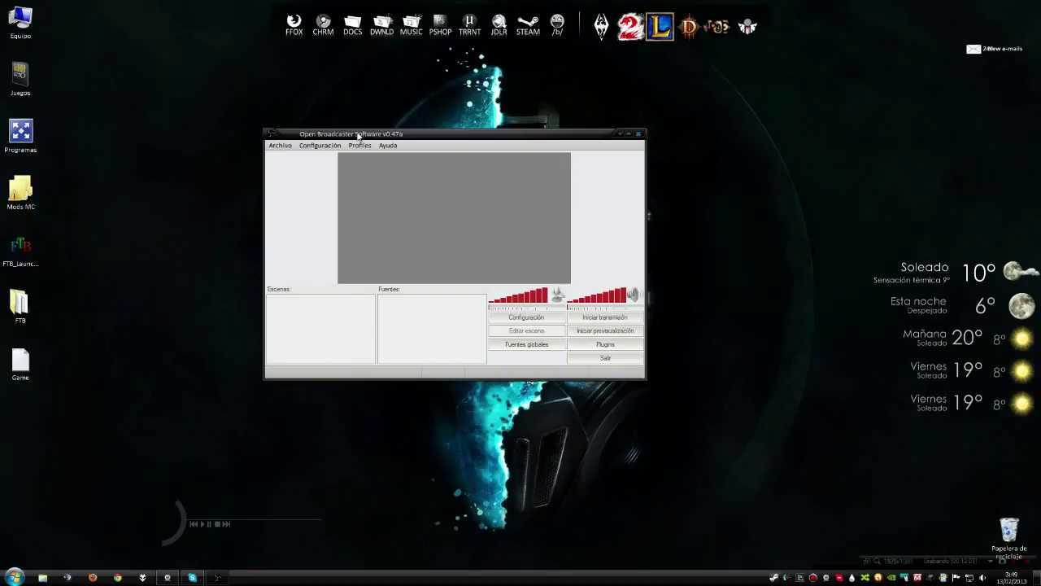
Move the Open Broadcaster Software window toward the middle of the desktop and add a scene named Escena
left_click_drag(358, 135, 407, 167)
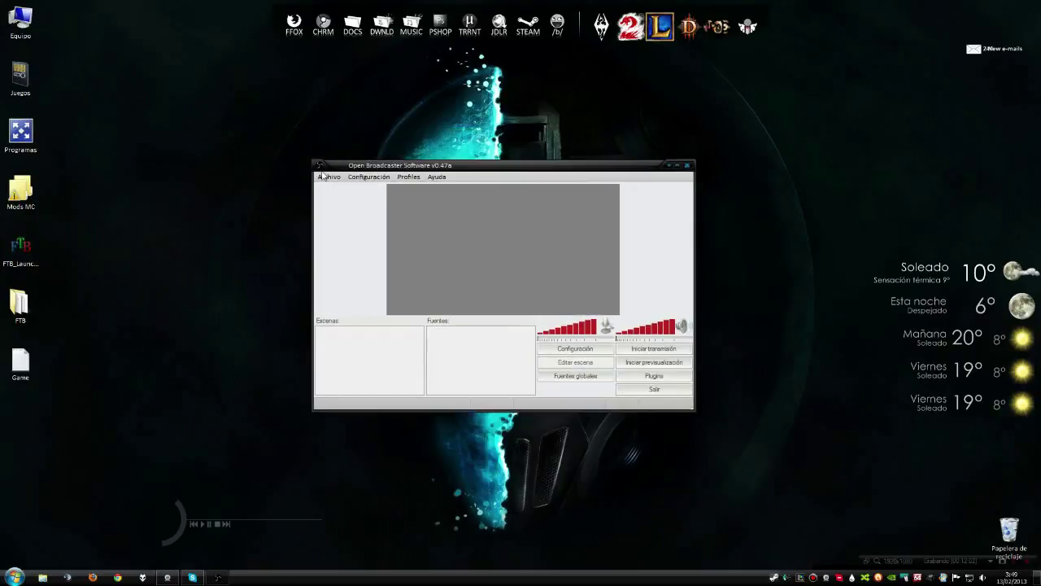
right_click(363, 348)
left_click(376, 351)
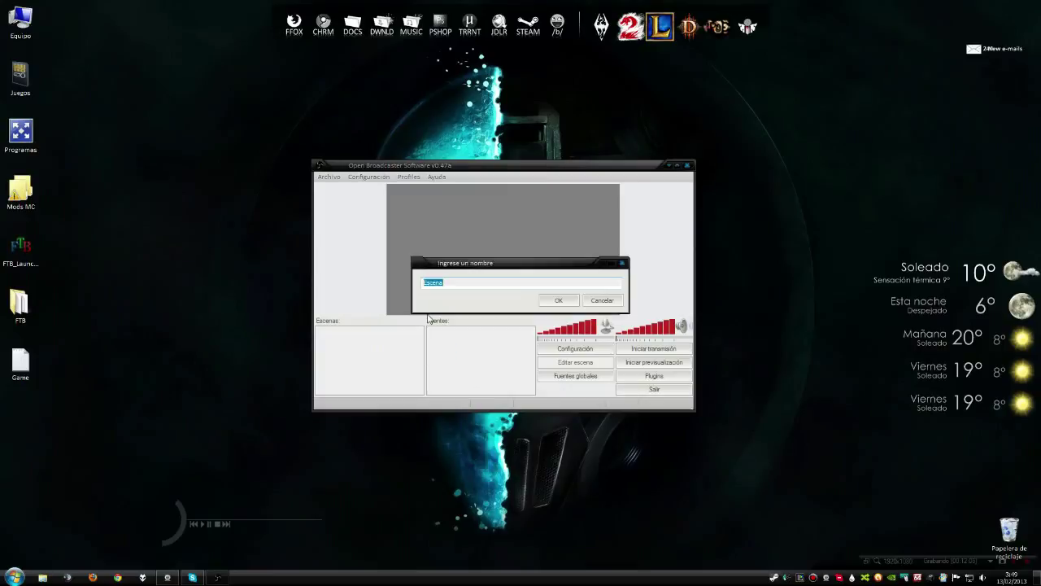
type("E")
left_click(558, 300)
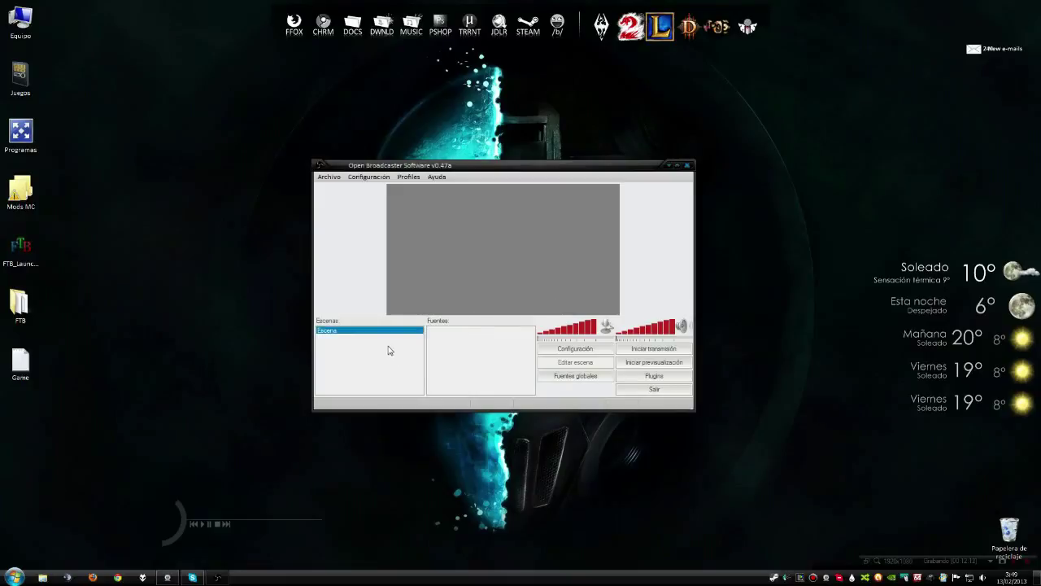
Add a software capture source named Pantalla to the scene
right_click(449, 339)
mouse_move(469, 346)
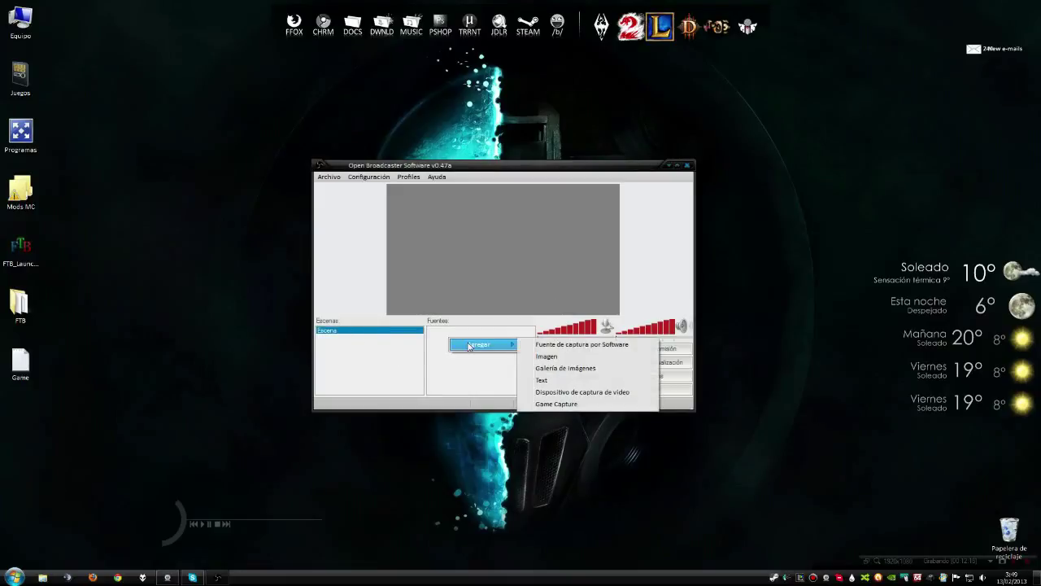
left_click(572, 346)
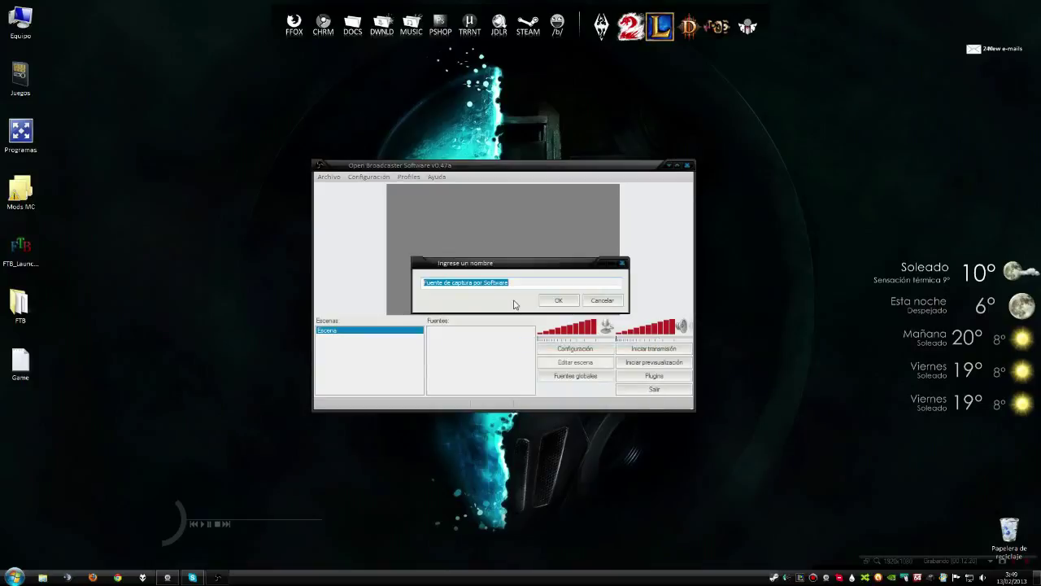
type("Pantalla")
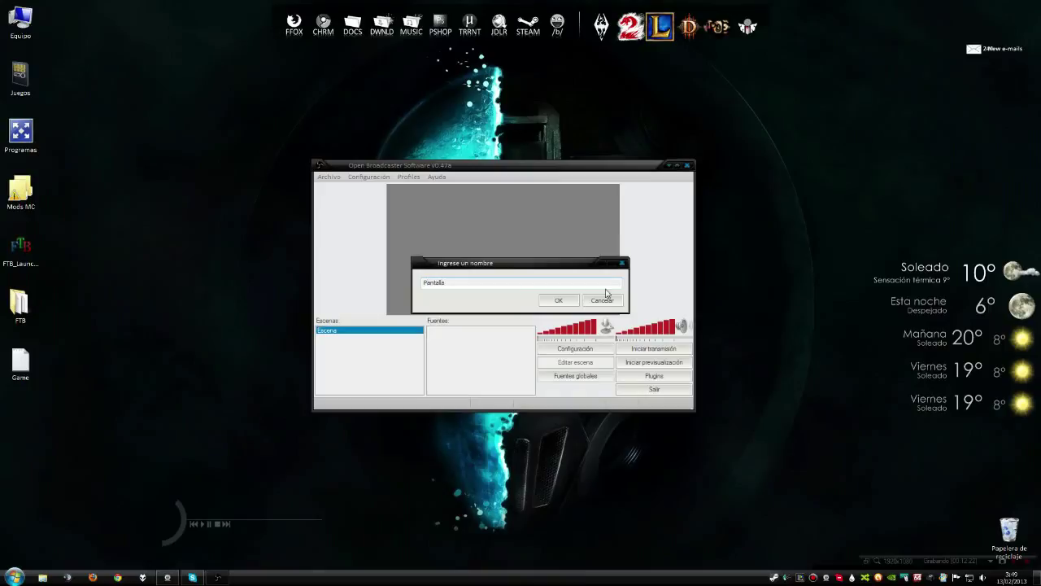
left_click(560, 300)
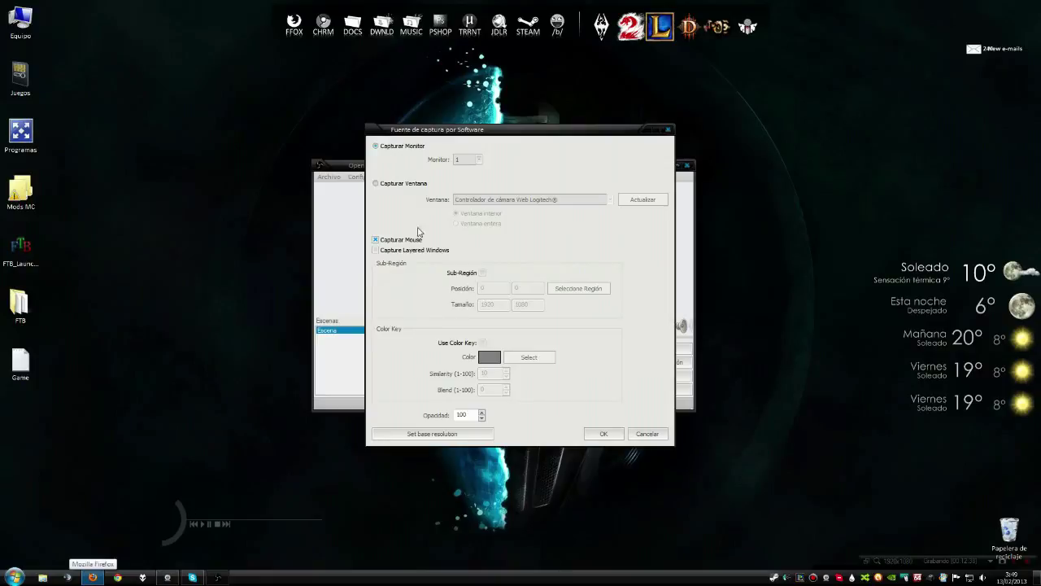
Try window capture with the Minecraft Launcher after refreshing the window list, and close the launcher
left_click(404, 183)
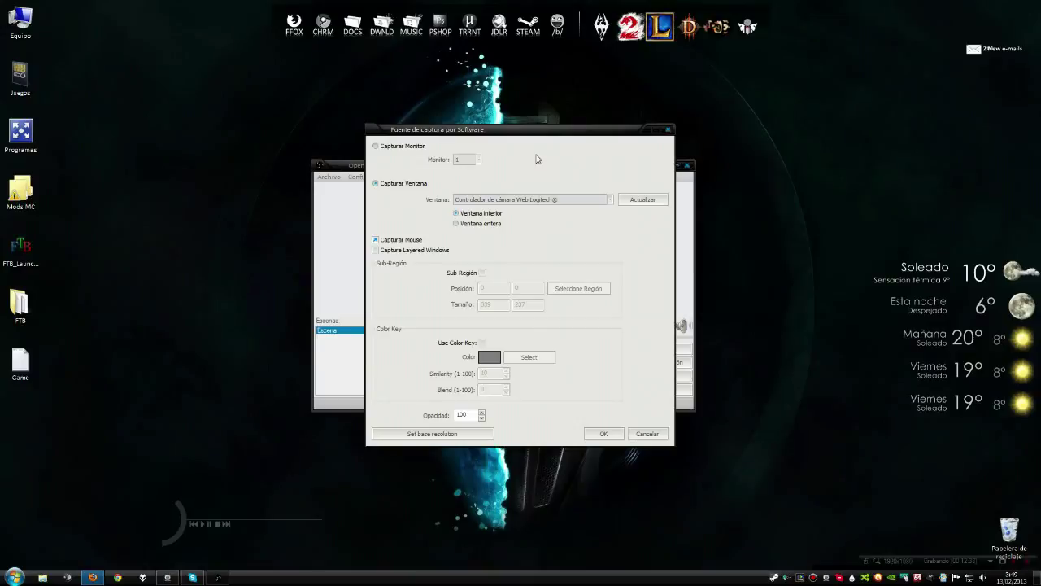
left_click_drag(452, 130, 779, 119)
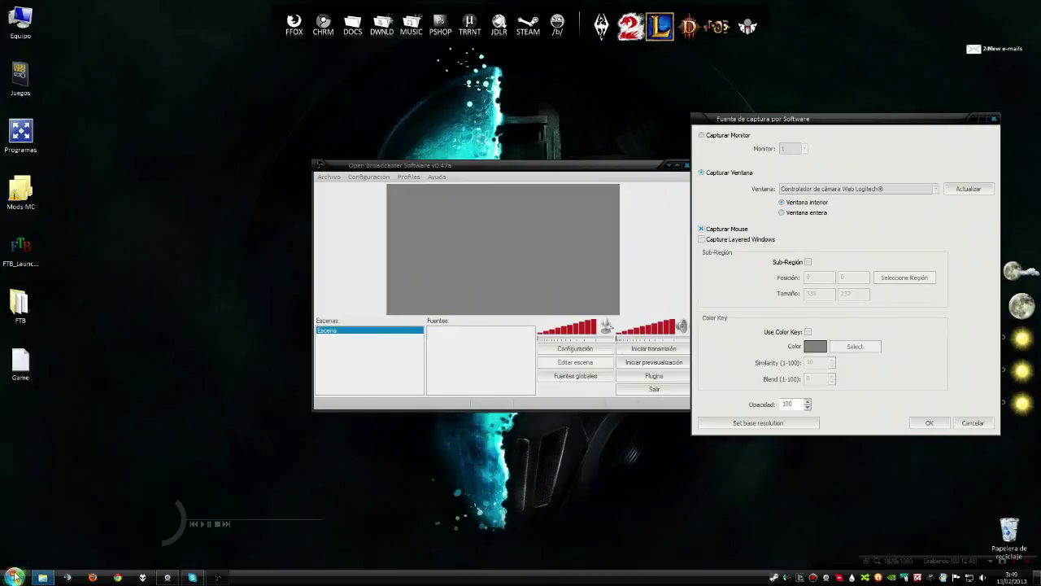
left_click_drag(332, 158, 191, 116)
left_click(966, 190)
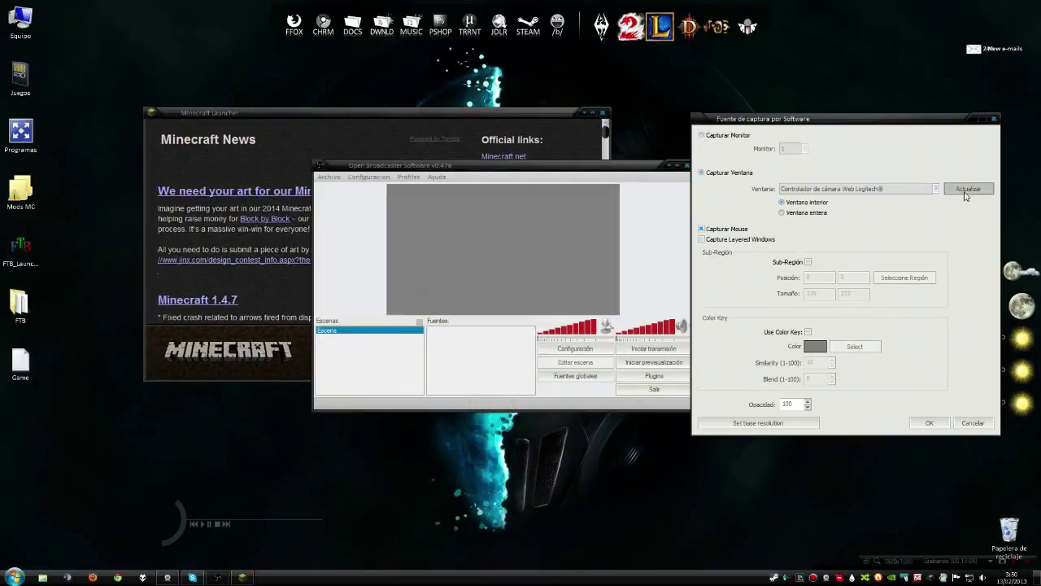
left_click(855, 188)
left_click(855, 205)
left_click(603, 113)
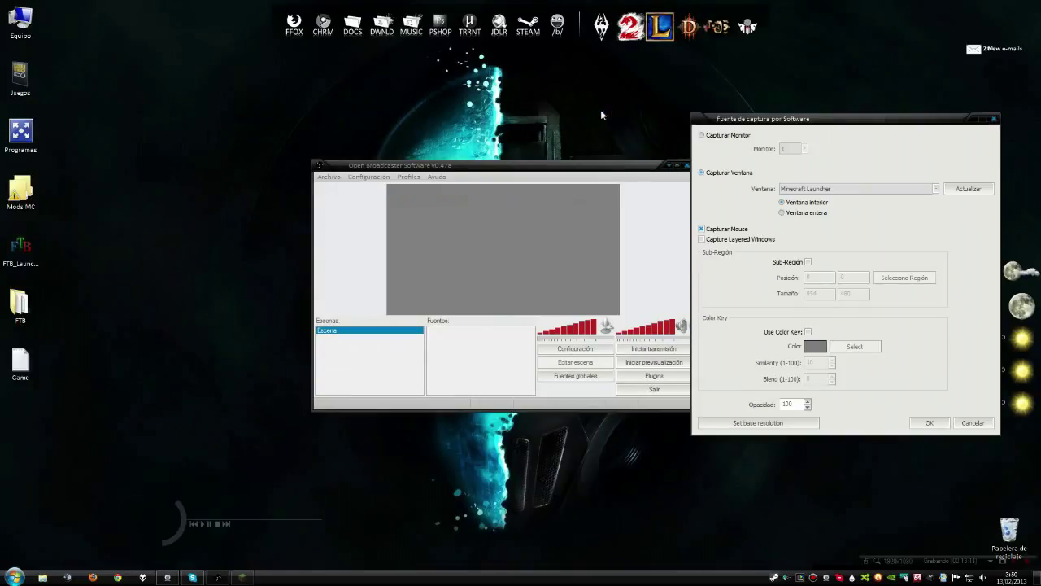
Set the Pantalla source to capture monitor 1 and confirm its settings
left_click(702, 136)
left_click_drag(769, 122, 232, 95)
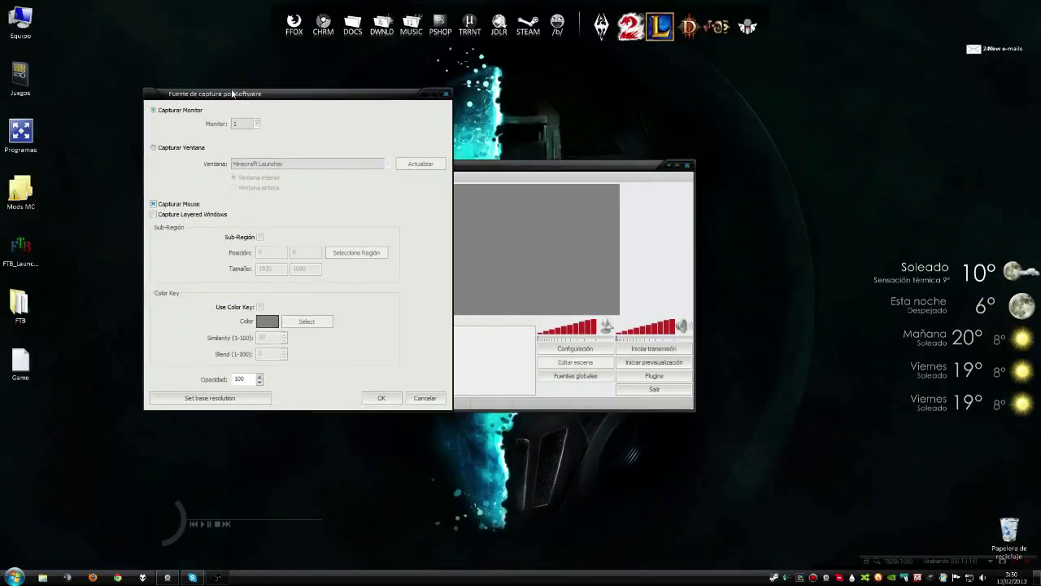
left_click(380, 398)
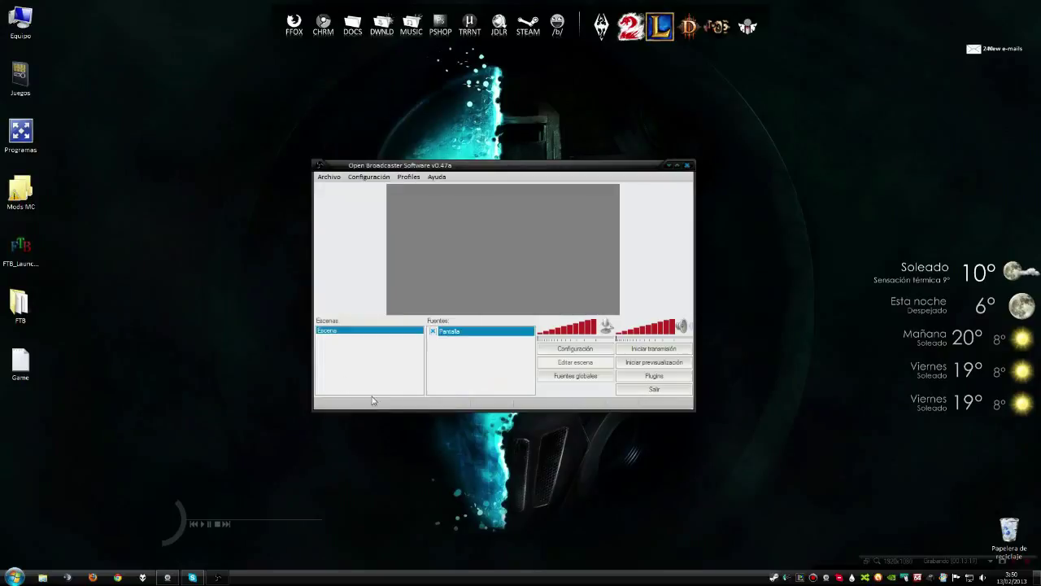
Start the preview, reposition the program window and turn on scene editing to try resizing the Pantalla source
left_click(655, 363)
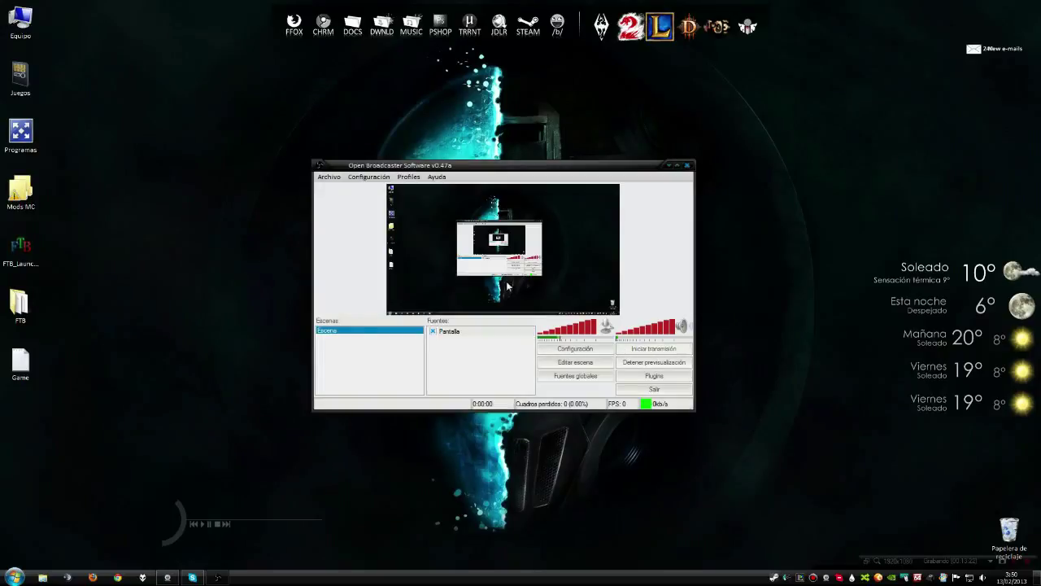
left_click_drag(464, 166, 550, 210)
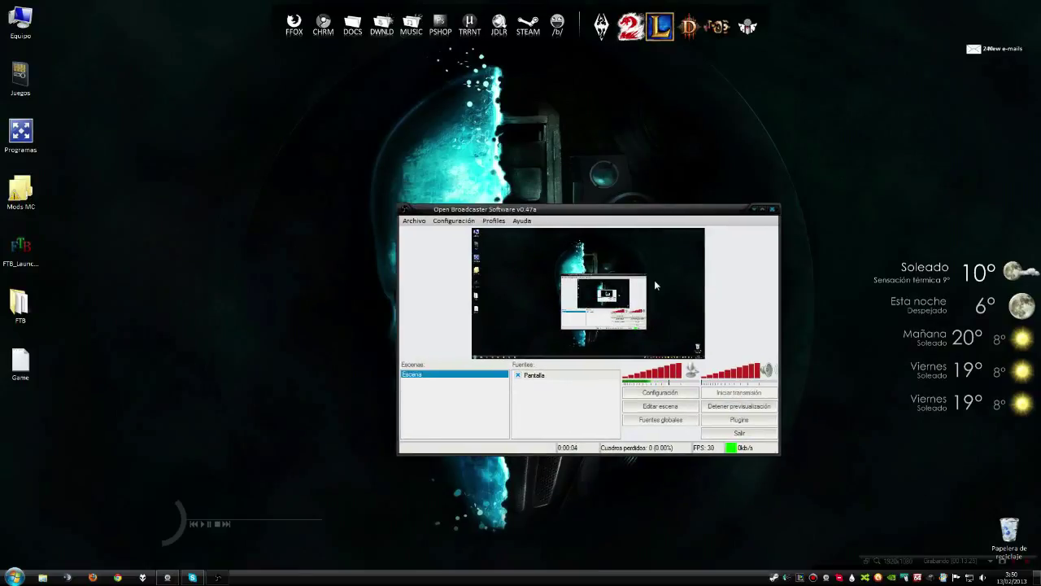
left_click(549, 376)
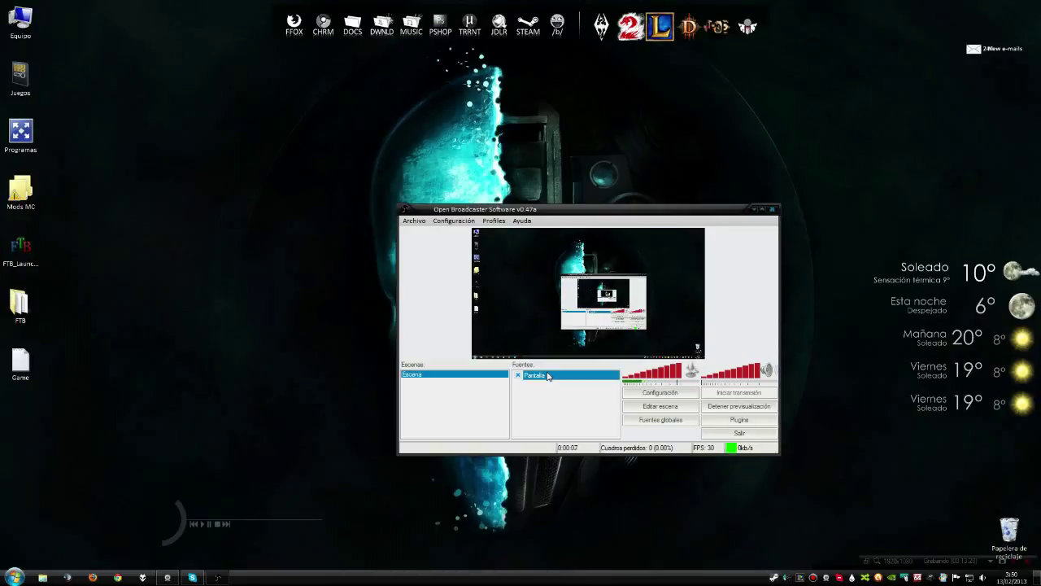
left_click(641, 409)
left_click_drag(704, 358, 646, 357)
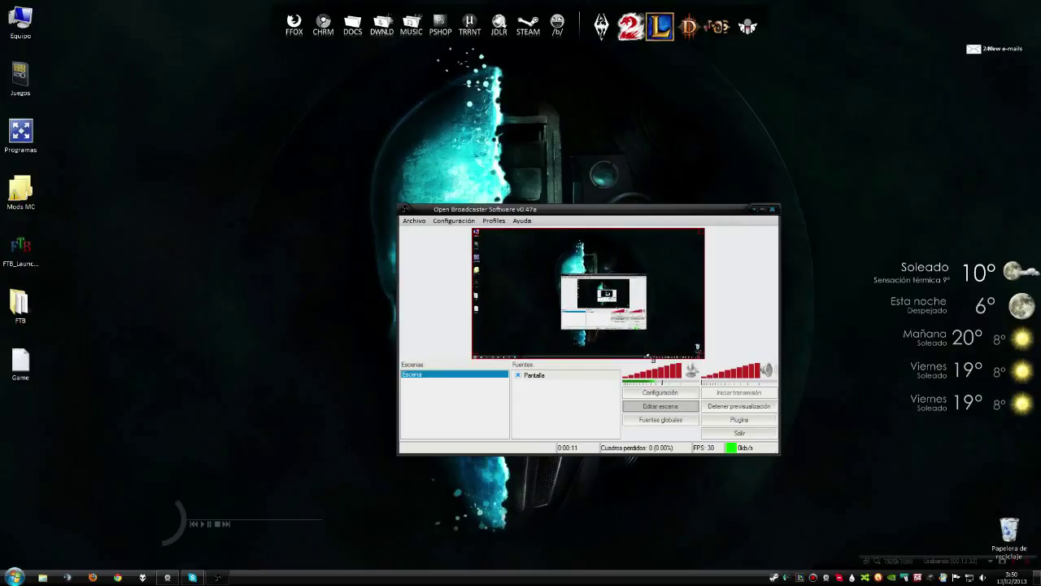
left_click(588, 414)
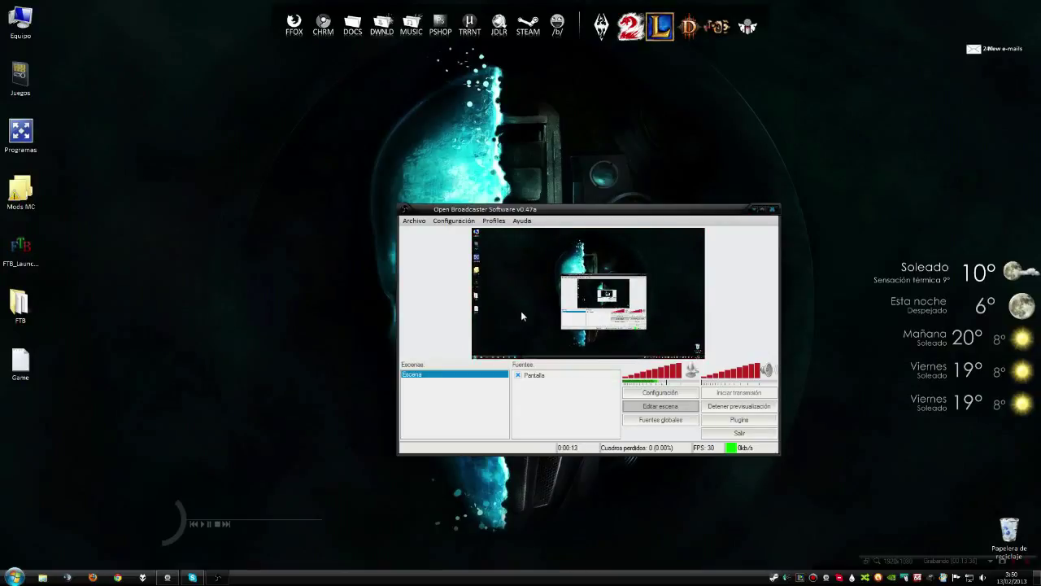
Add a video capture device source named Webcam to the scene
right_click(527, 412)
mouse_move(589, 417)
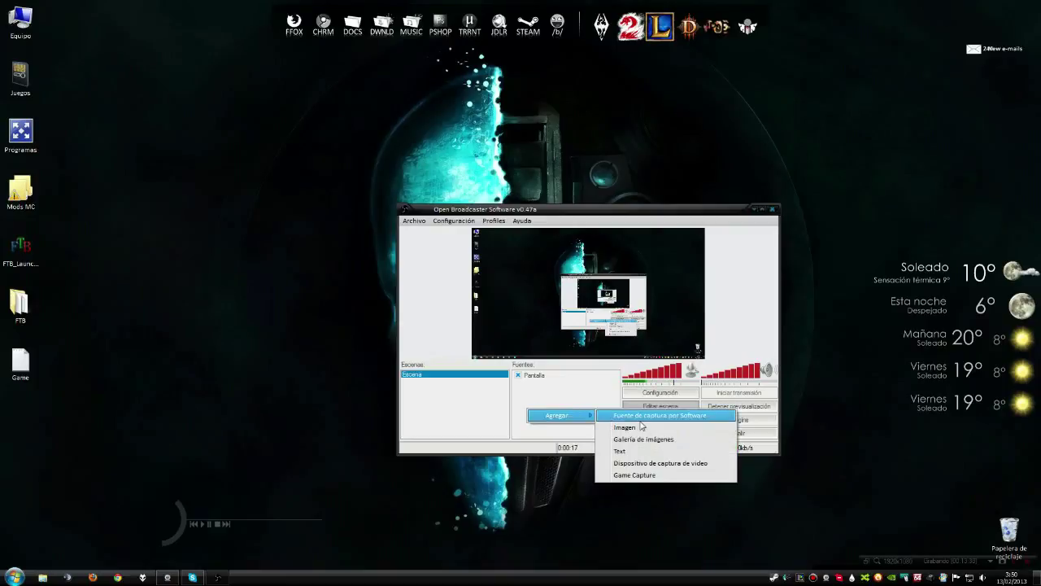
left_click(644, 465)
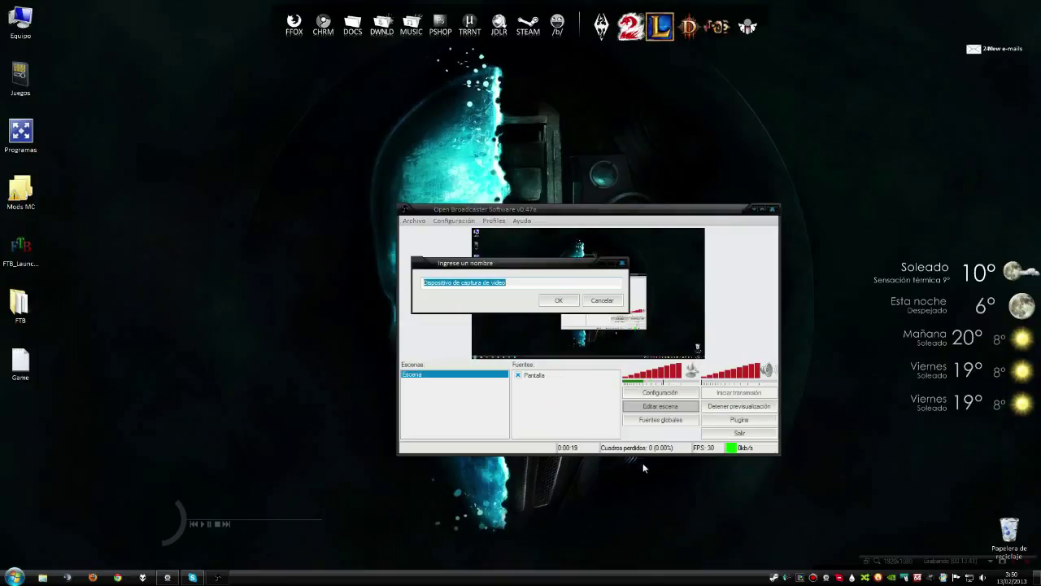
type("We")
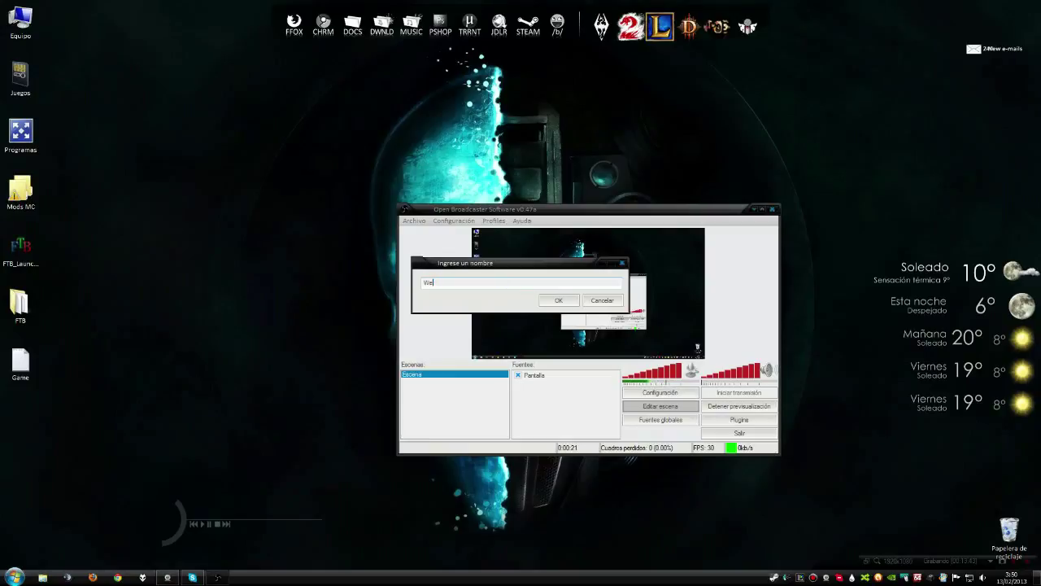
type("bcam")
left_click(555, 301)
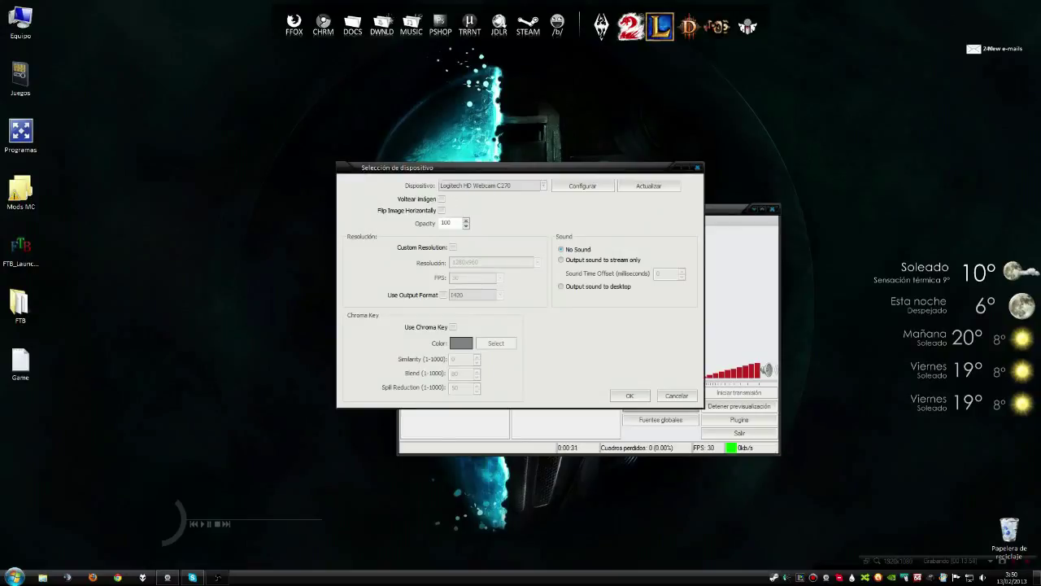
Confirm the Logitech HD Webcam C270 without a custom resolution and place the webcam image along the scene's lower edge
left_click(454, 247)
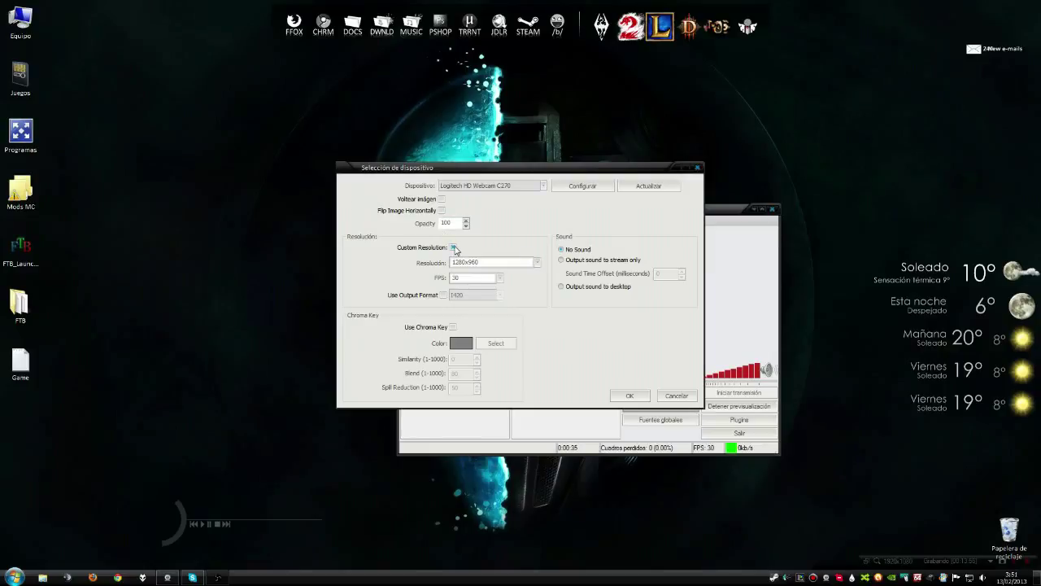
left_click(454, 247)
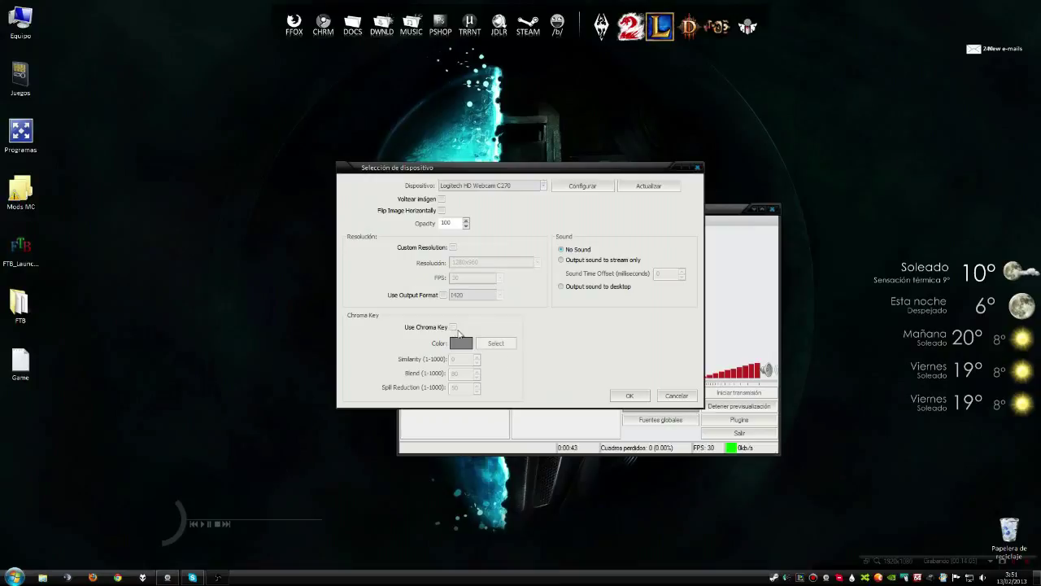
left_click(626, 396)
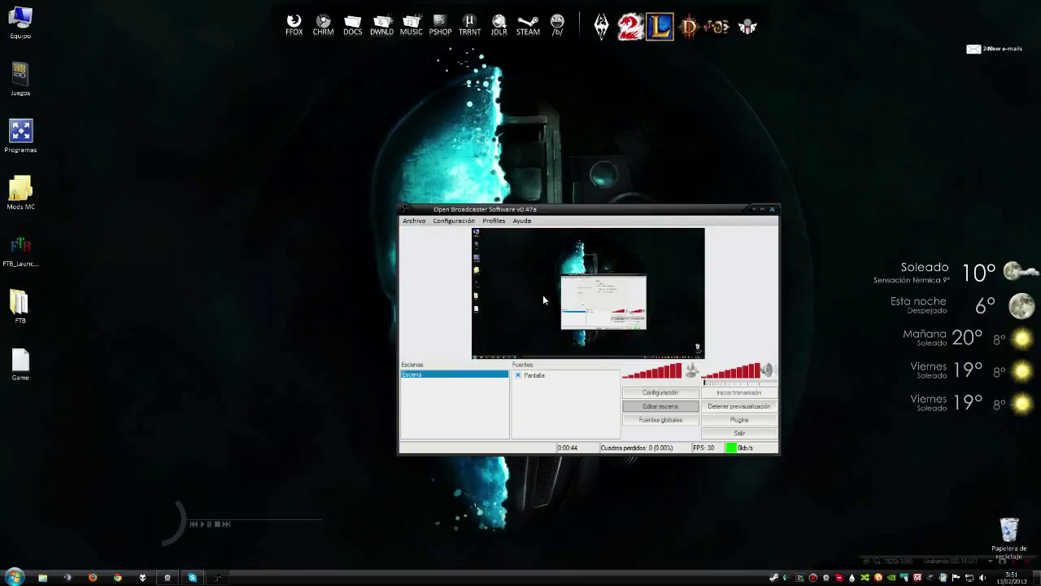
left_click_drag(594, 319, 630, 353)
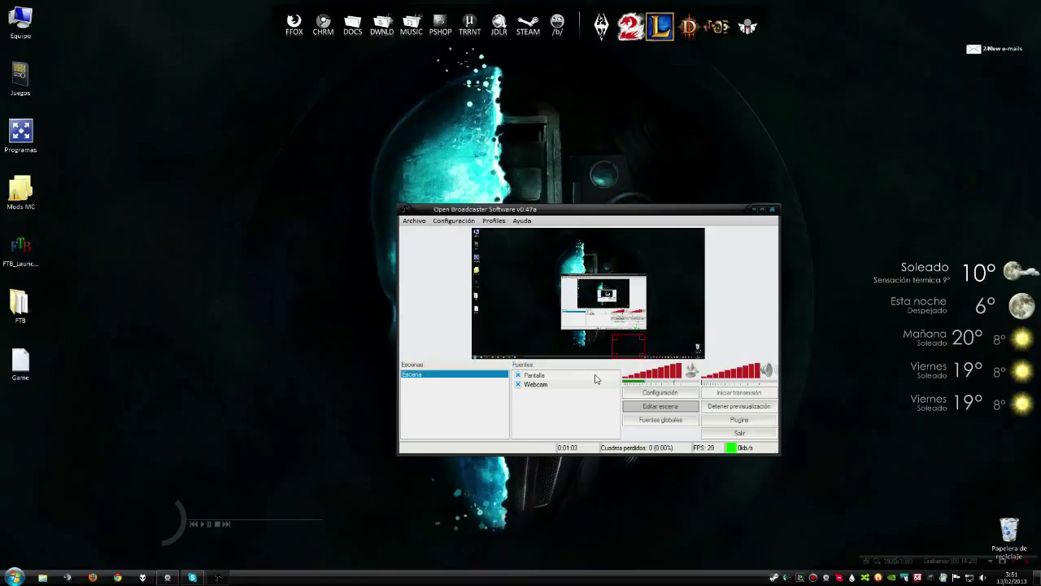
left_click_drag(626, 352, 632, 349)
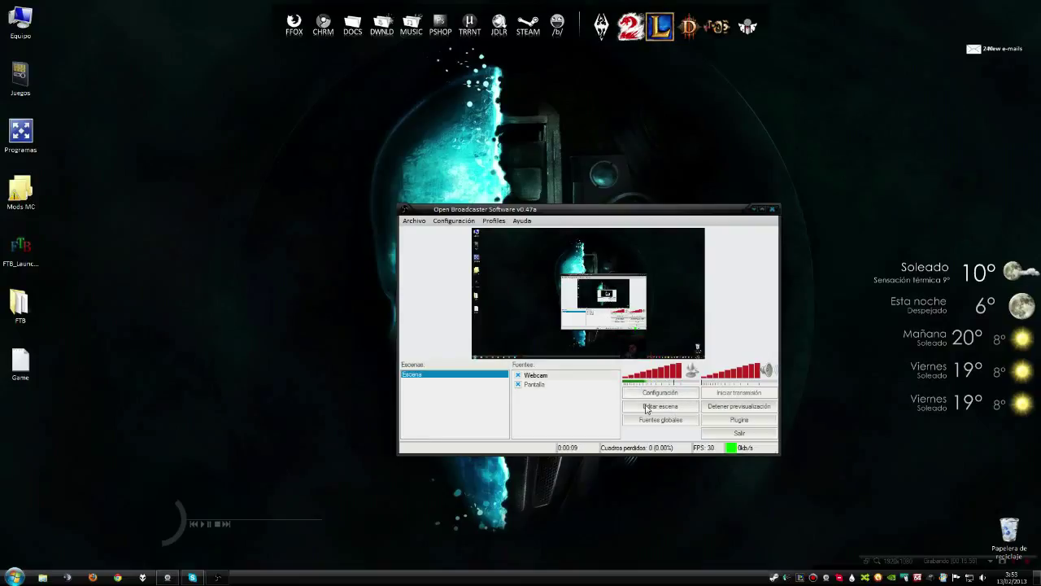
Try enabling chroma key in the Webcam source's properties, keeping the dialog clear of the preview while checking the image
left_click(544, 378)
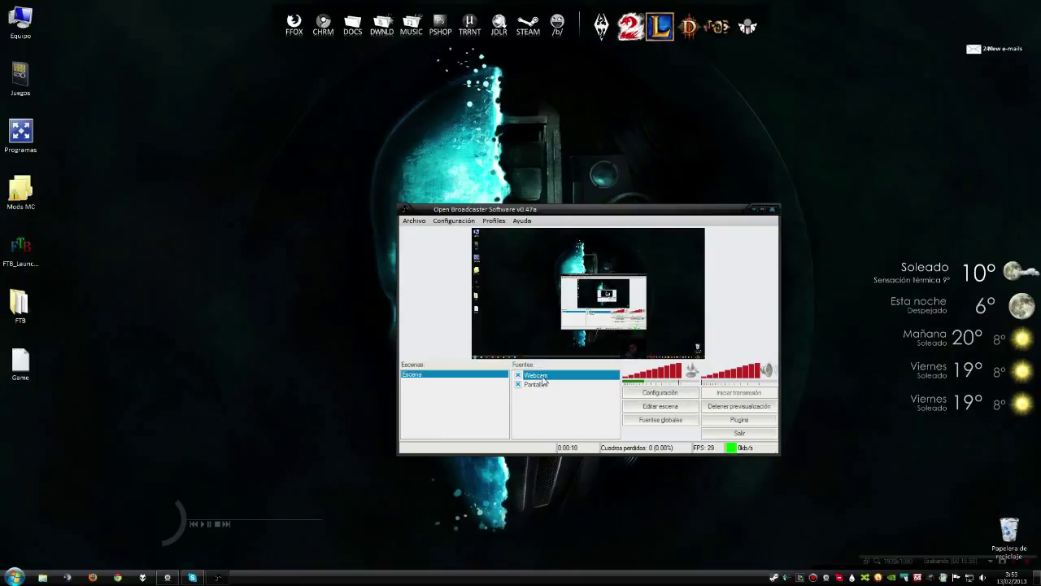
right_click(545, 379)
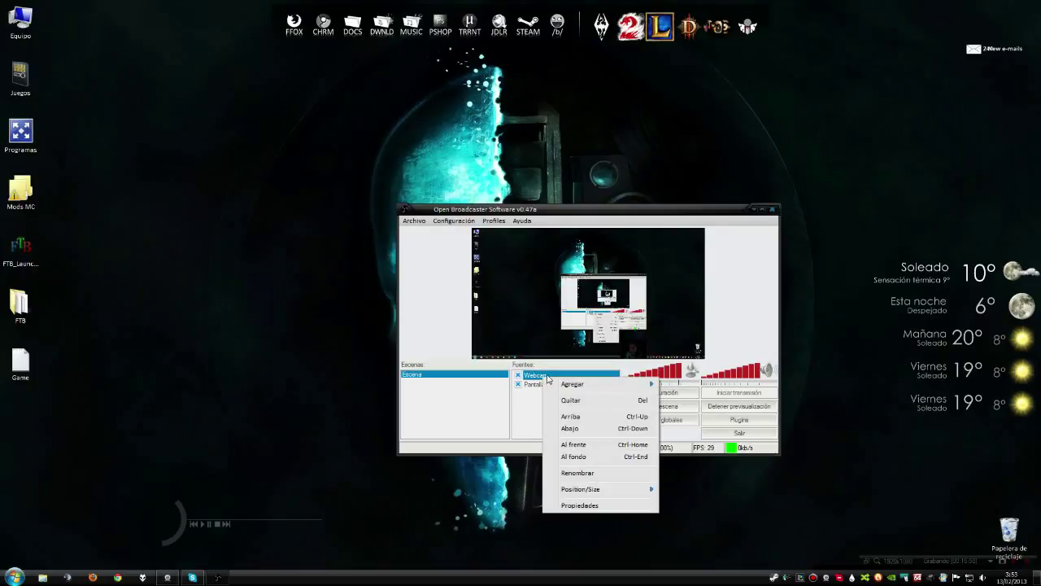
left_click(535, 375)
double_click(535, 375)
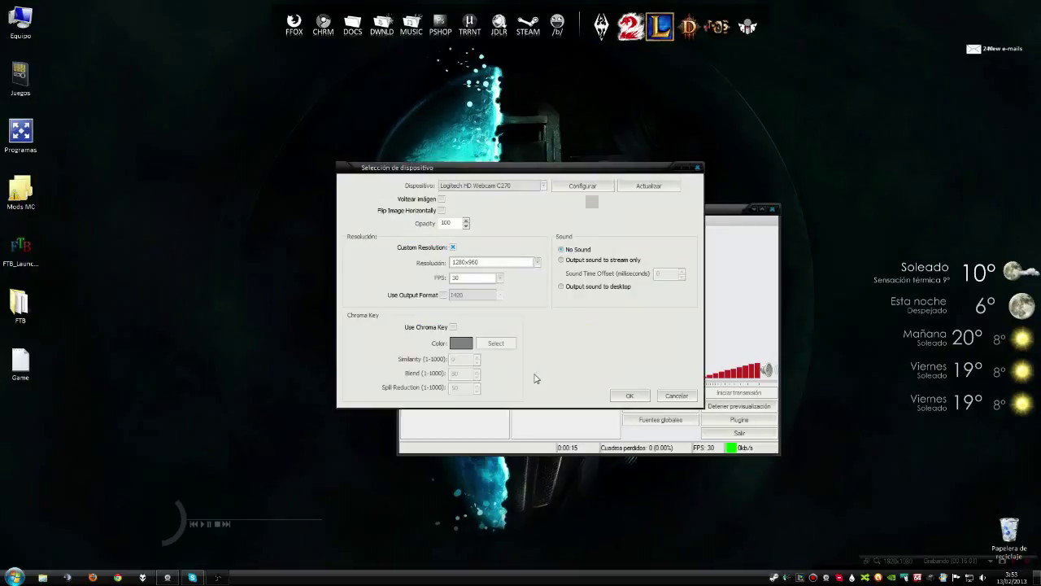
left_click(454, 328)
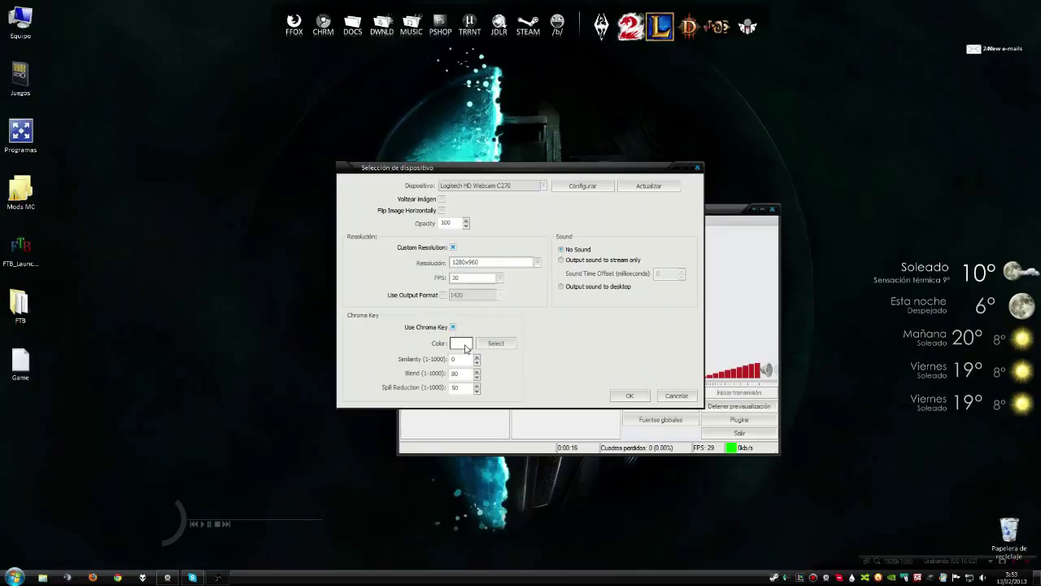
left_click_drag(497, 172, 246, 193)
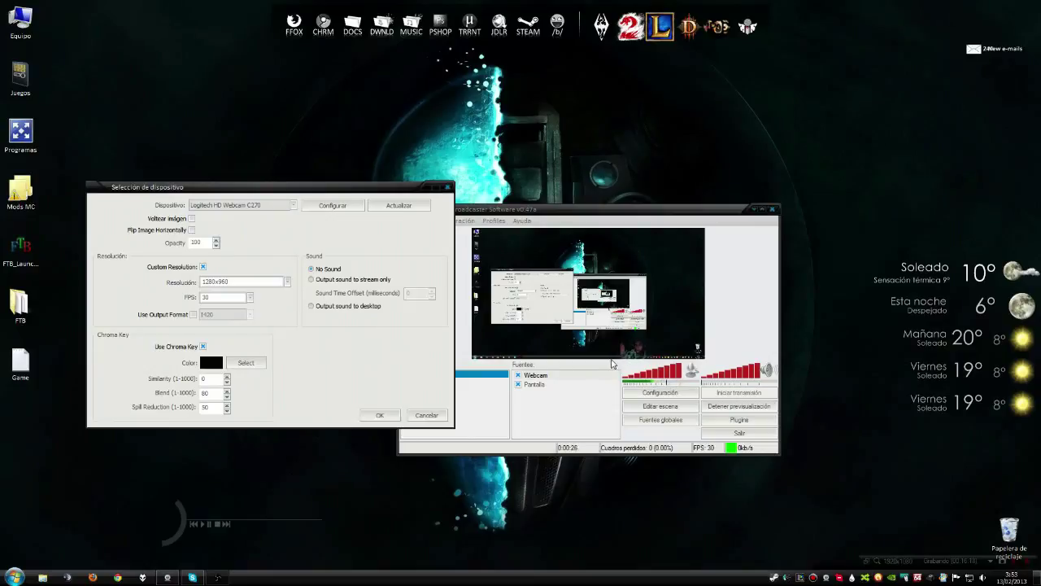
left_click_drag(330, 191, 713, 472)
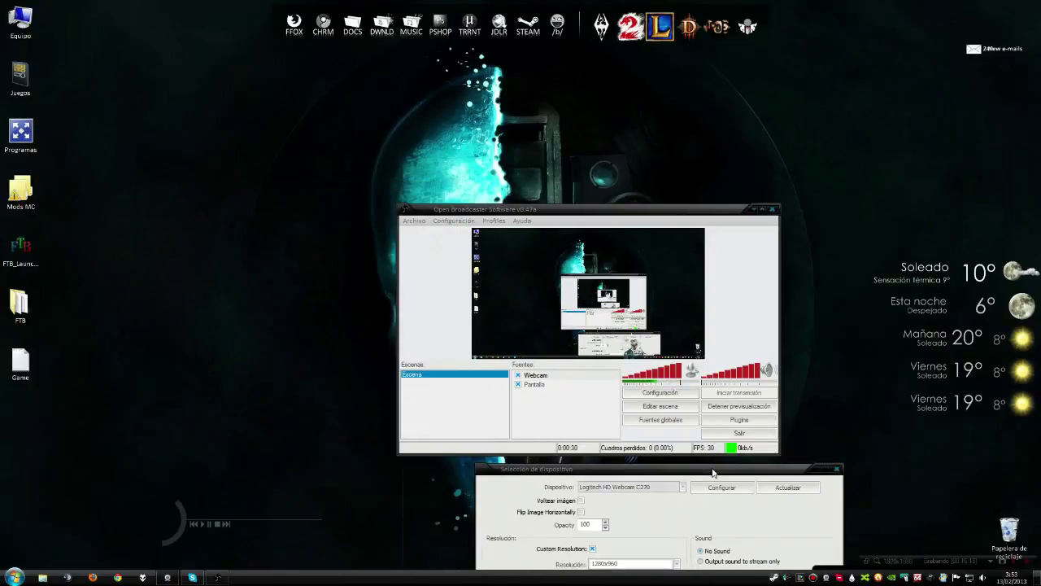
left_click_drag(712, 472, 239, 180)
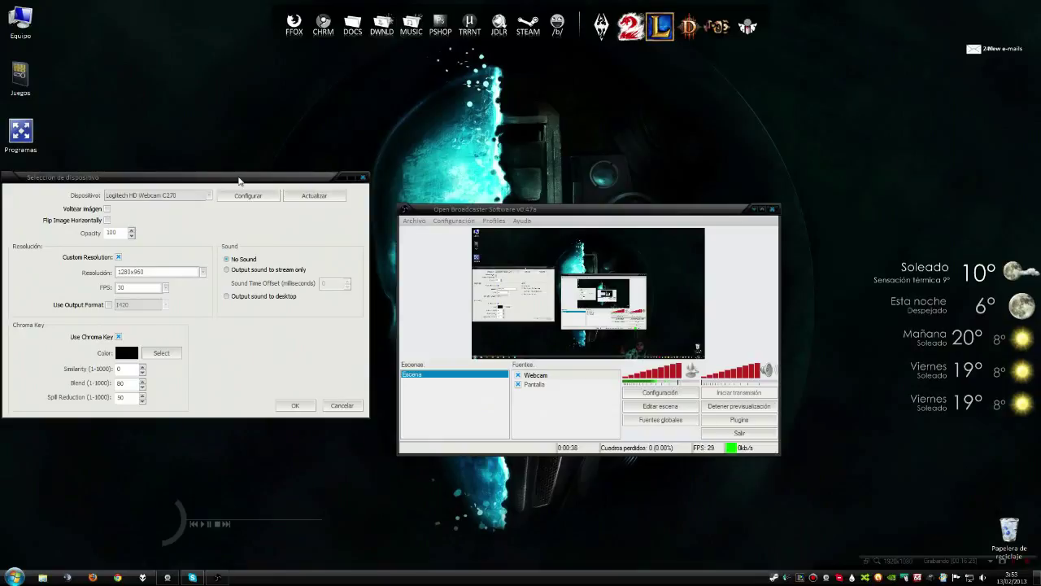
left_click(345, 198)
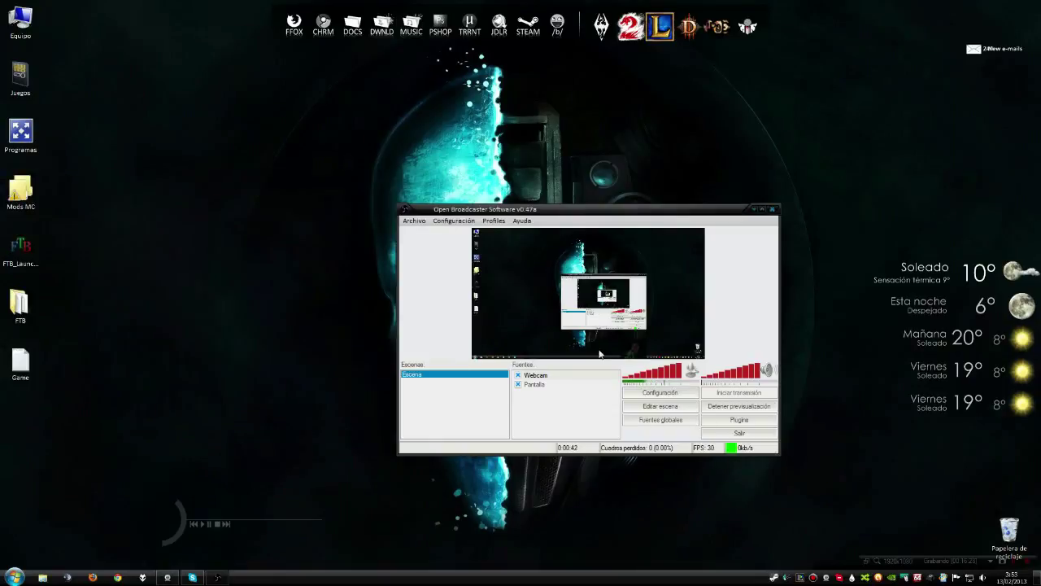
Hide the Webcam source and add a text source named Texto prueba to the scene
left_click(518, 375)
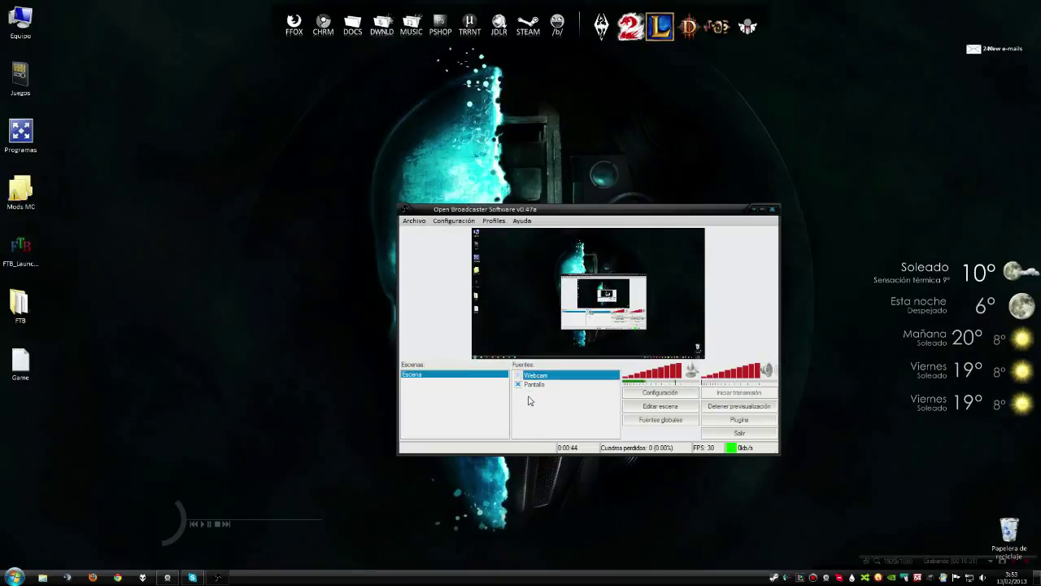
right_click(541, 404)
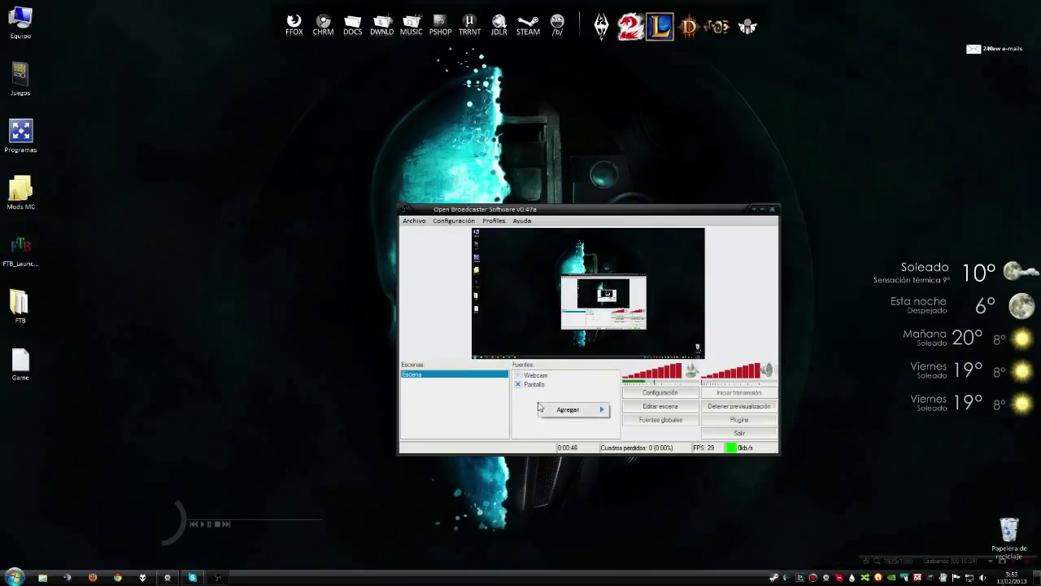
mouse_move(554, 413)
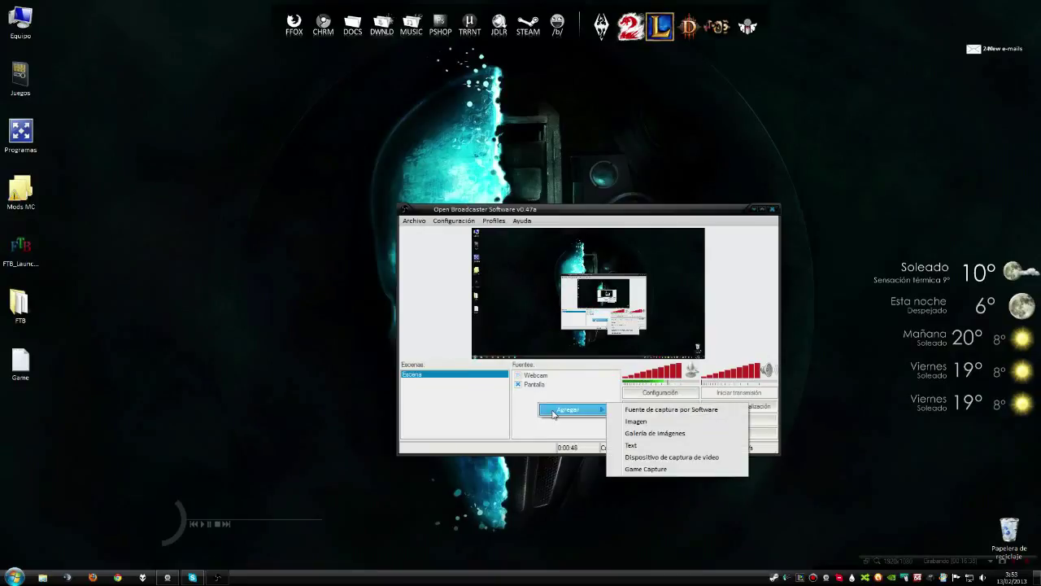
left_click(676, 445)
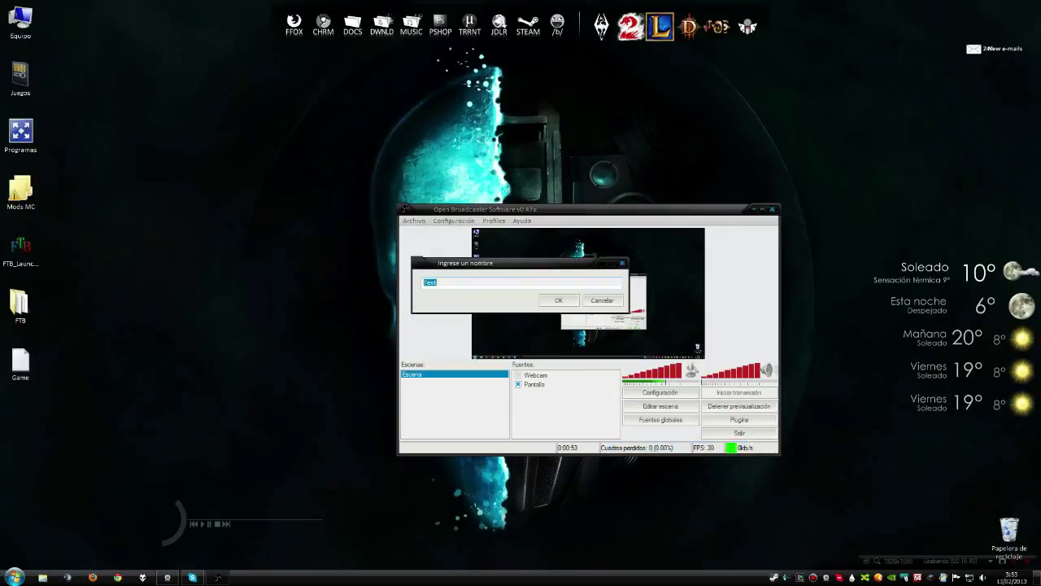
type("t")
left_click(559, 301)
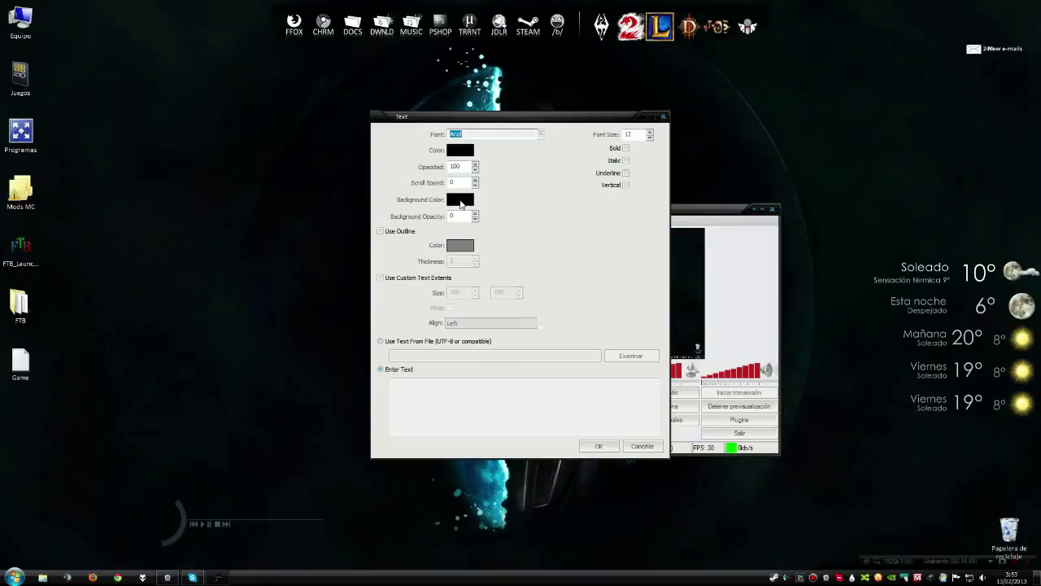
Set the text source's font color to white and its background color to light red
left_click_drag(454, 122, 248, 149)
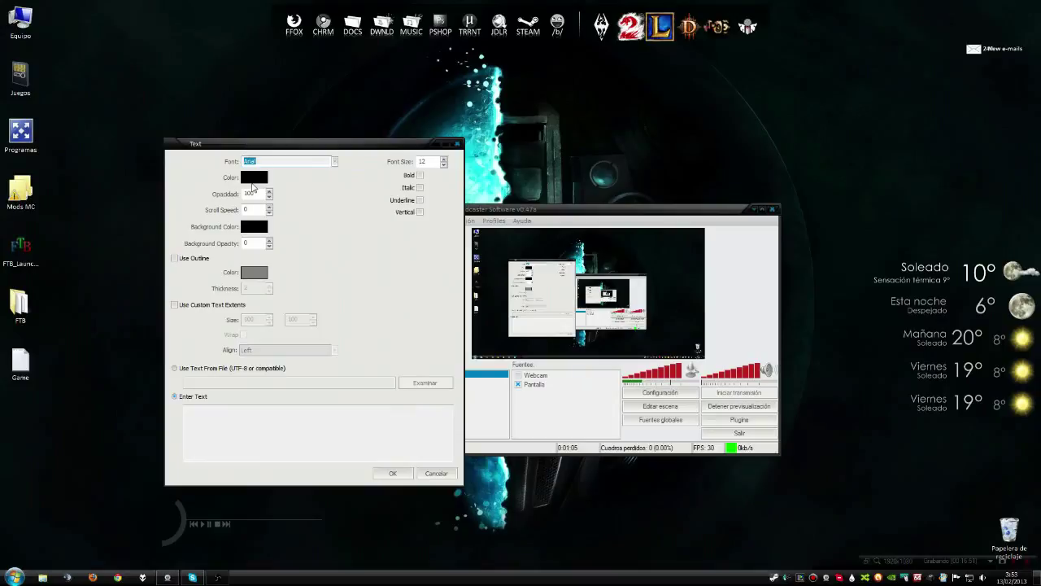
left_click(255, 178)
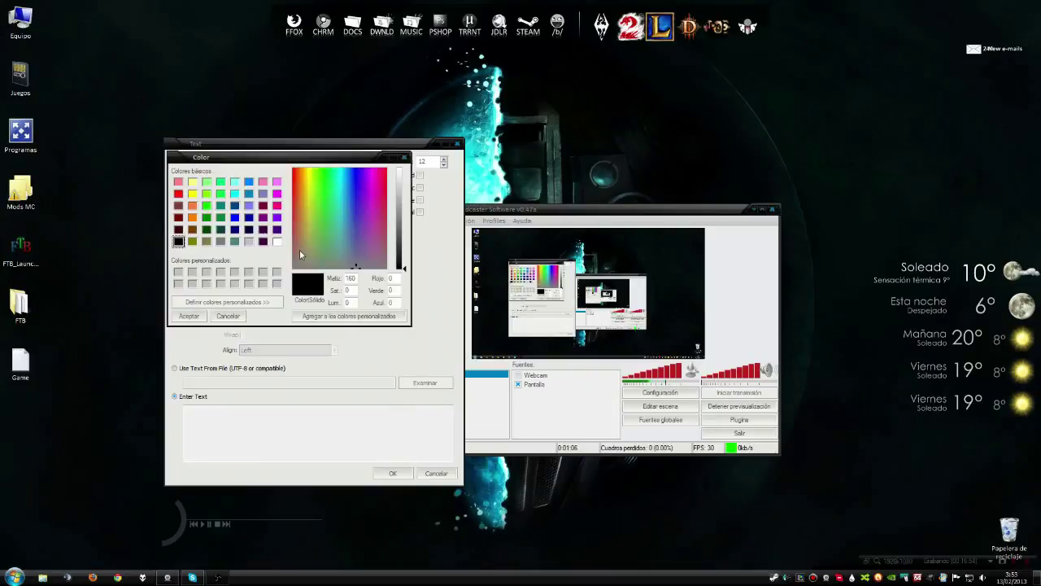
left_click(190, 316)
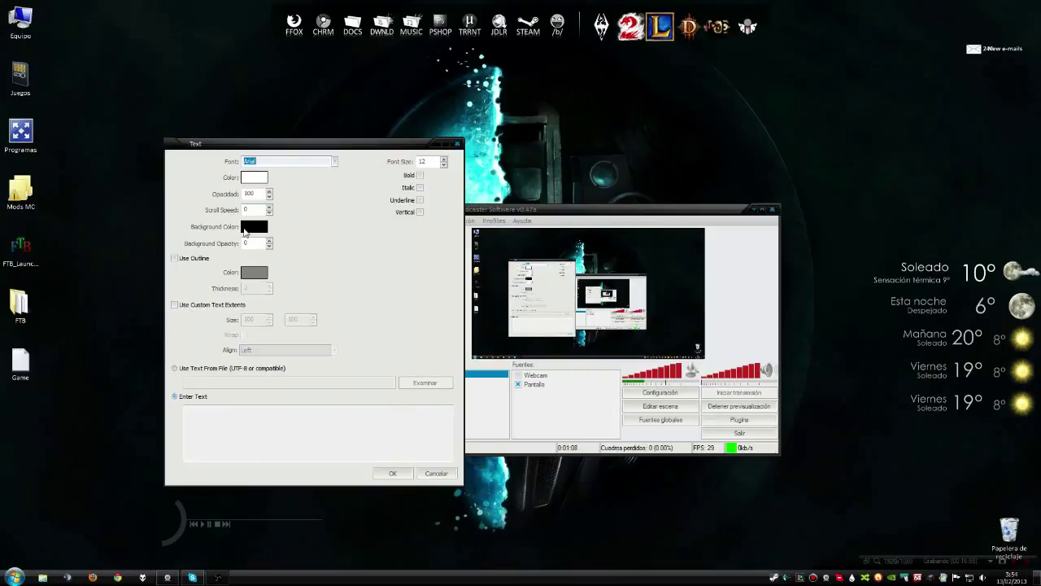
left_click(247, 230)
left_click(249, 241)
left_click(189, 316)
left_click(260, 226)
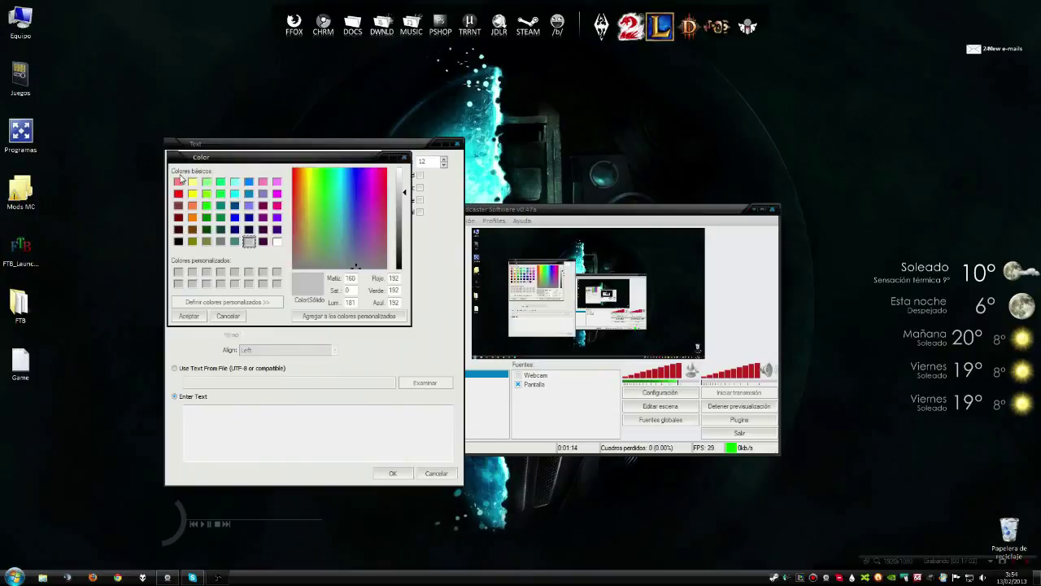
left_click(179, 181)
left_click(190, 316)
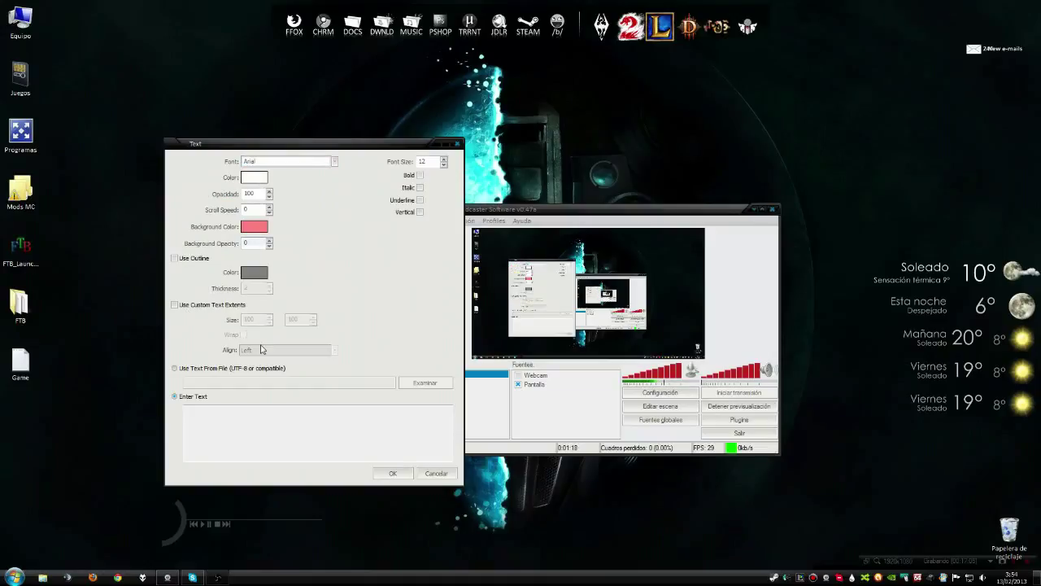
Enter "Texto de prueba" as the source's text and bring the Texto prueba source to the front
left_click(187, 409)
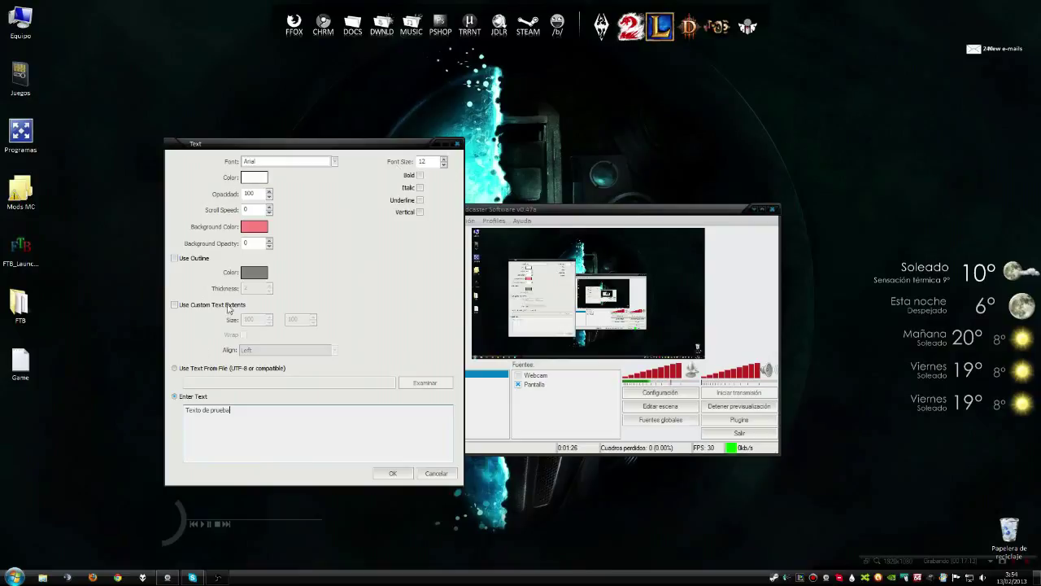
left_click(394, 473)
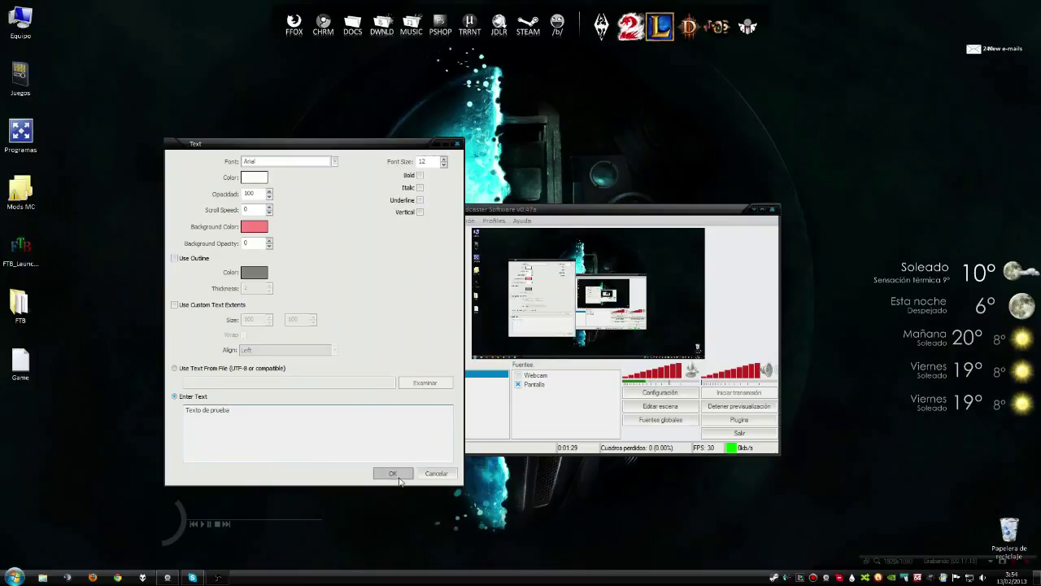
right_click(553, 396)
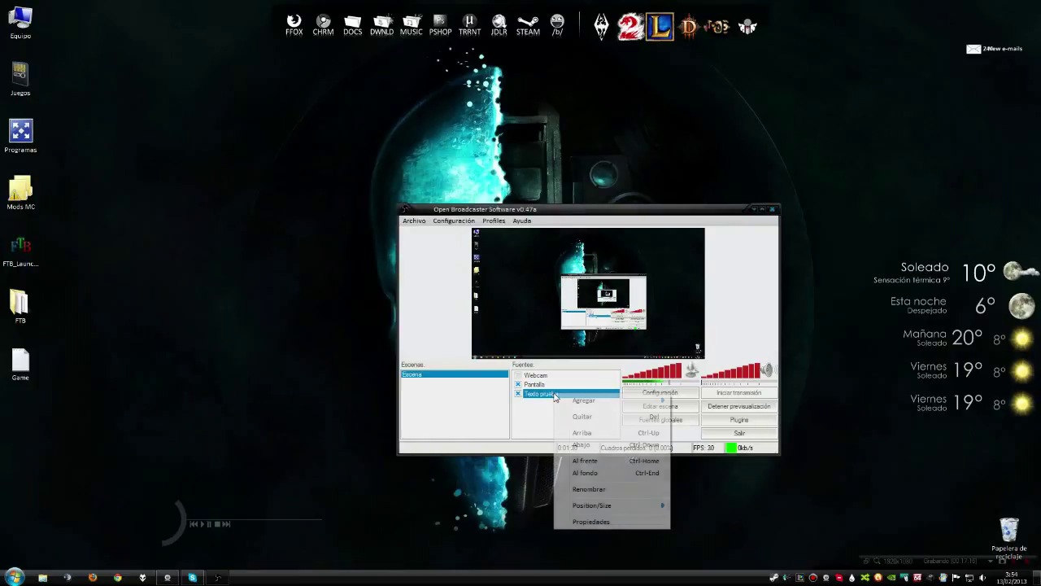
left_click(592, 461)
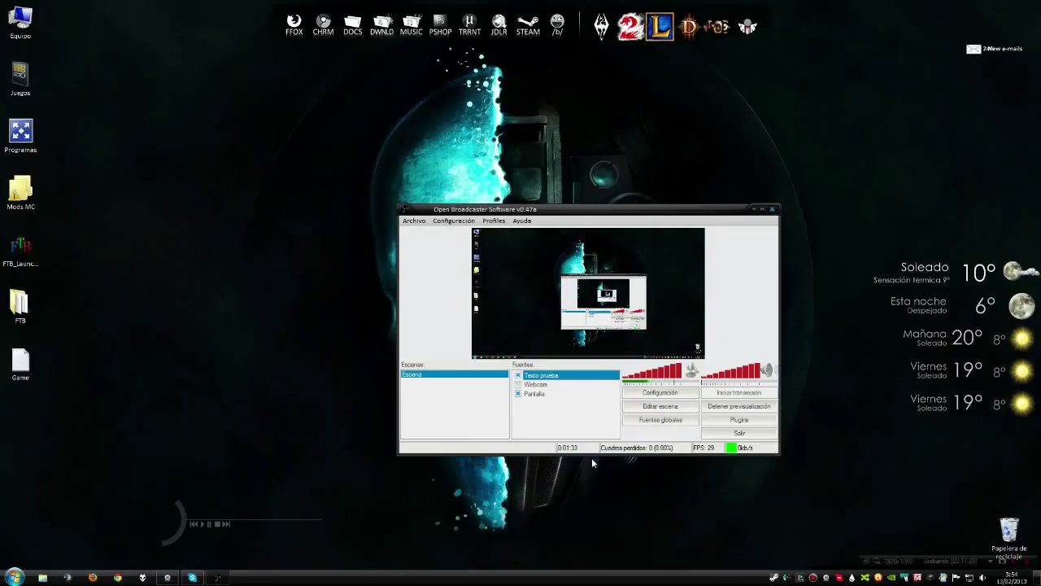
Turn on scene editing and try enlarging and moving the Texto prueba text in the preview
left_click(672, 406)
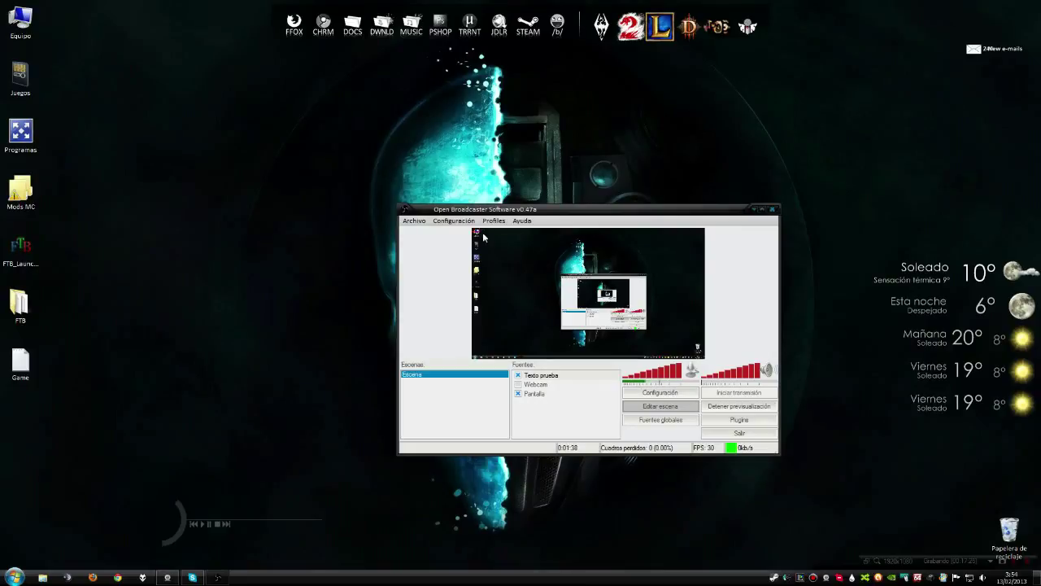
left_click_drag(476, 232, 514, 248)
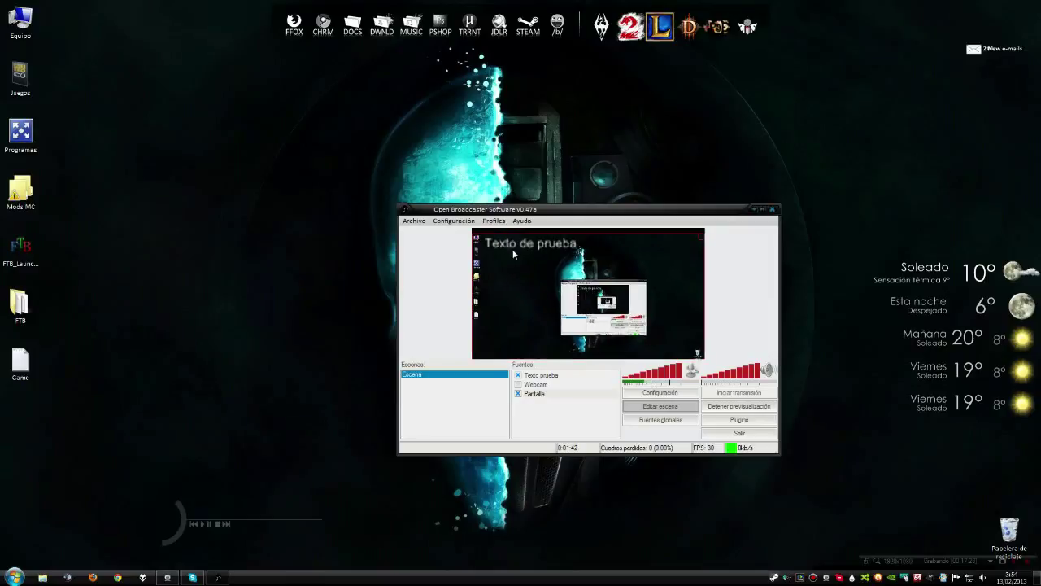
left_click_drag(512, 248, 534, 244)
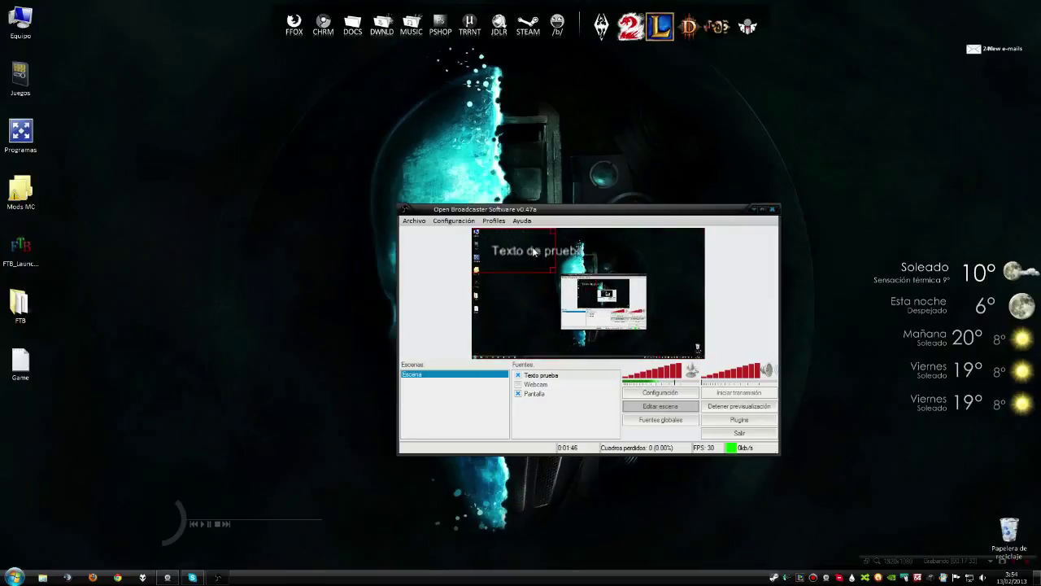
Set the Texto prueba font size to 70 and stretch the text across the scene's upper edge
double_click(540, 376)
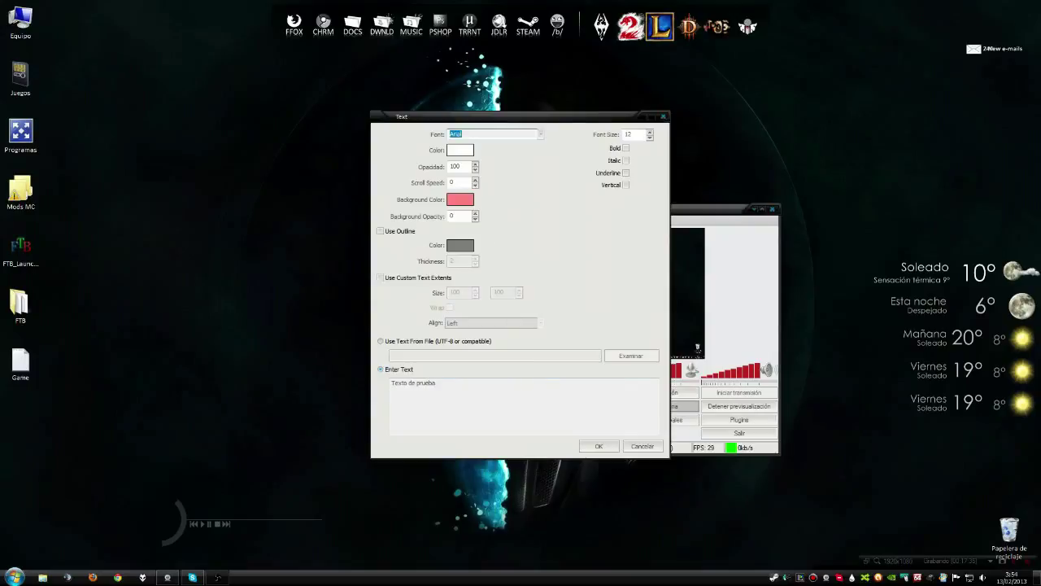
left_click_drag(540, 382, 335, 378)
double_click(632, 135)
type("70")
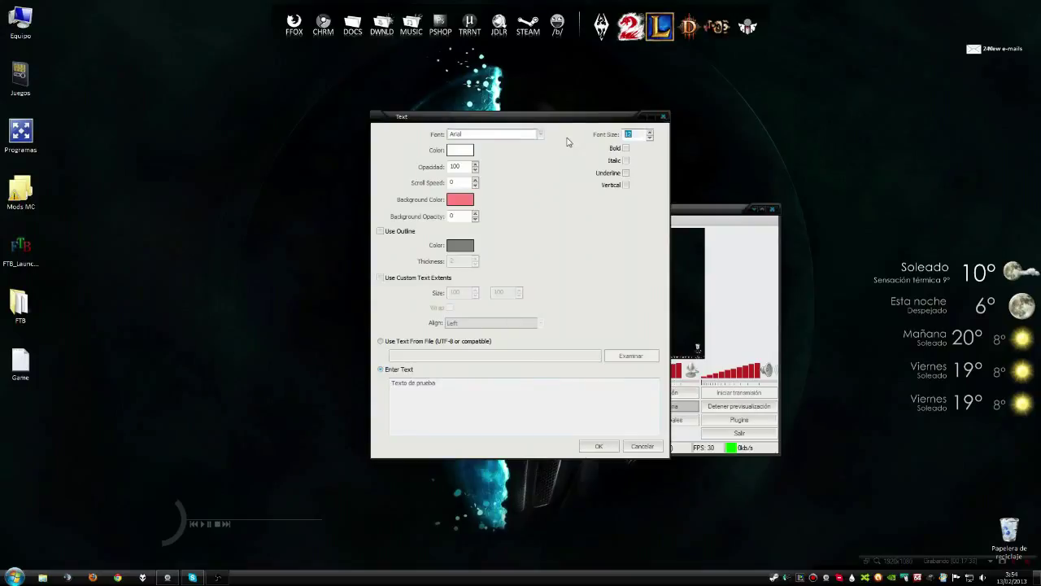
left_click(602, 448)
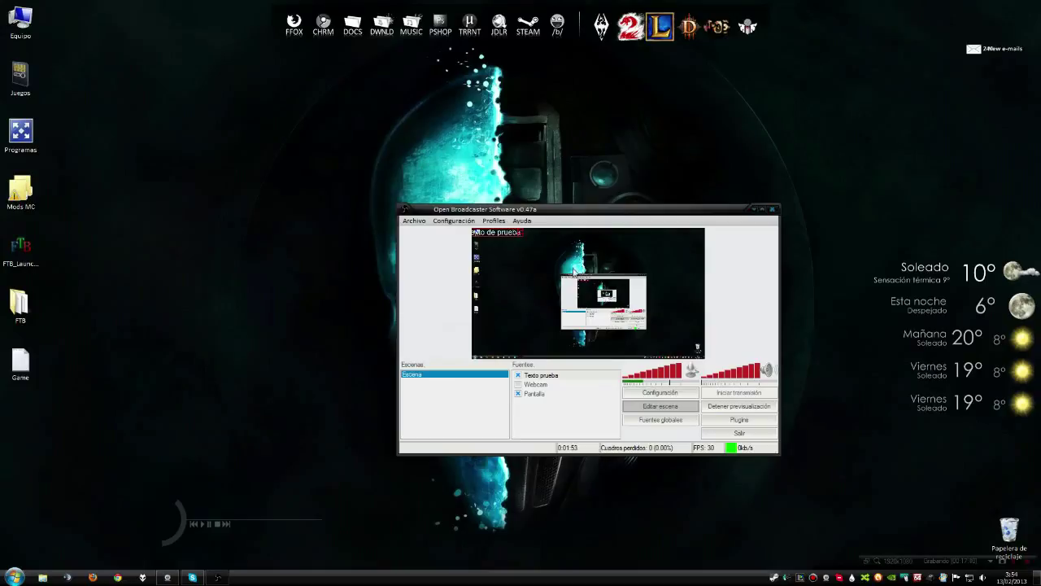
left_click_drag(525, 237, 556, 246)
left_click_drag(532, 283, 732, 219)
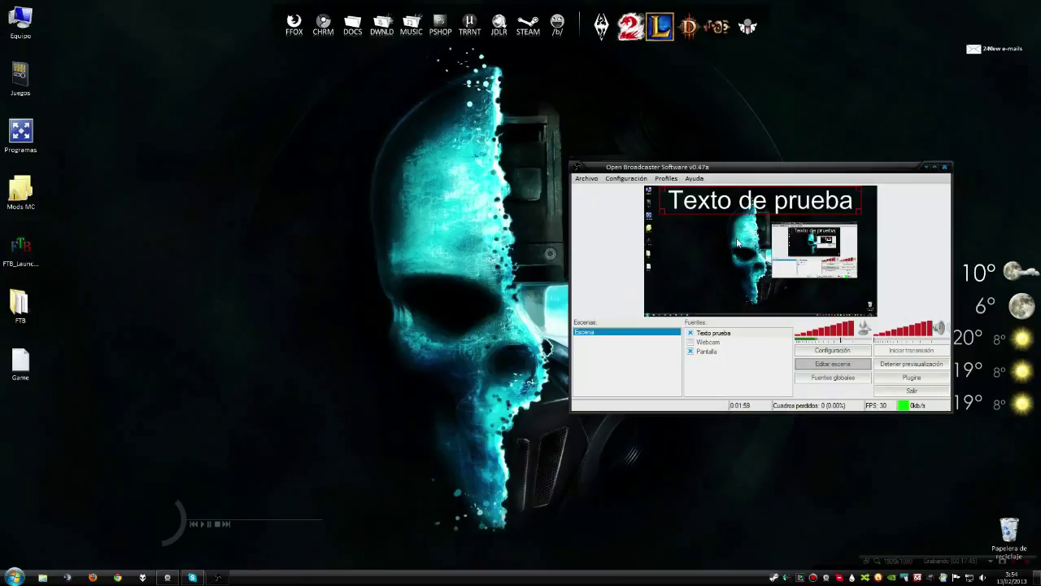
End scene editing and the preview, and start the live transmission
left_click(840, 365)
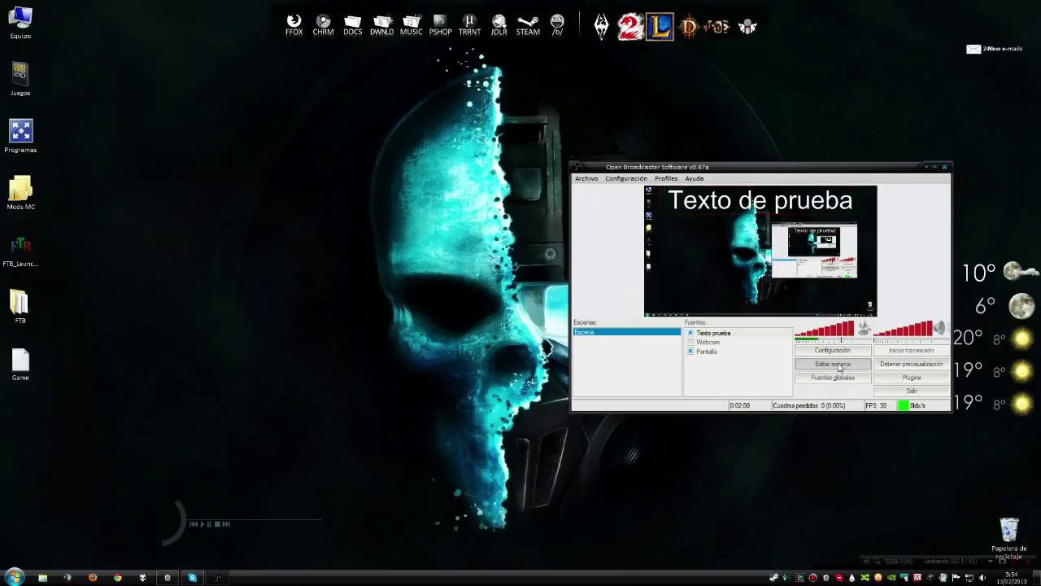
left_click(895, 366)
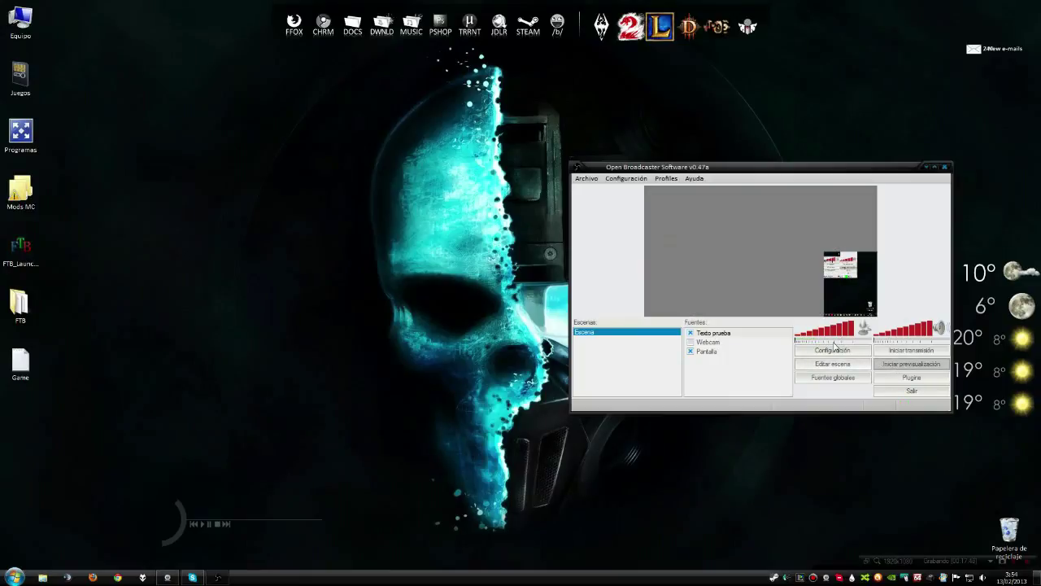
left_click(894, 351)
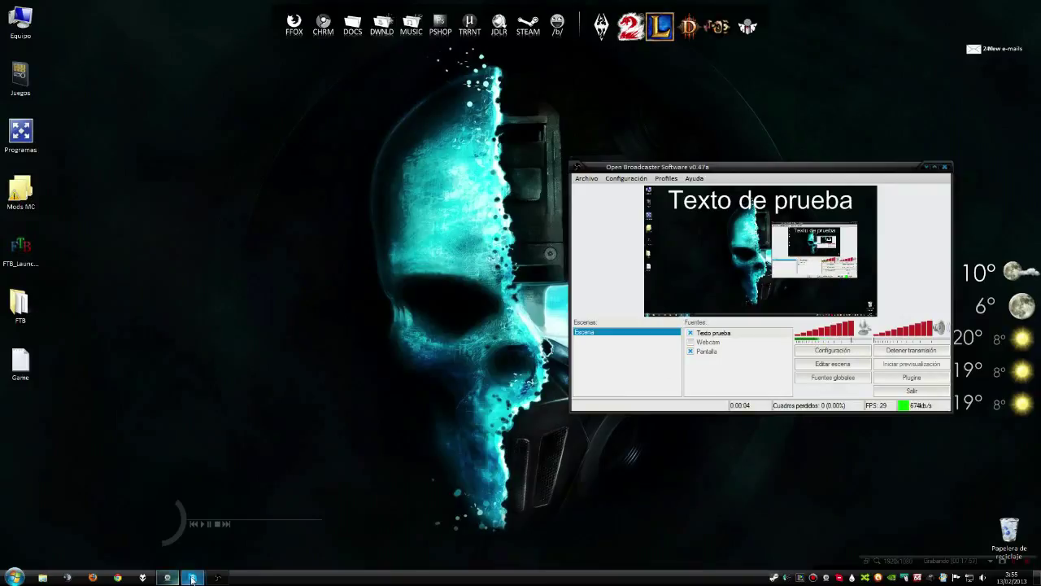
Switch to Chrome, mute the prueba live broadcast on YouTube and view it in full screen
left_click(118, 577)
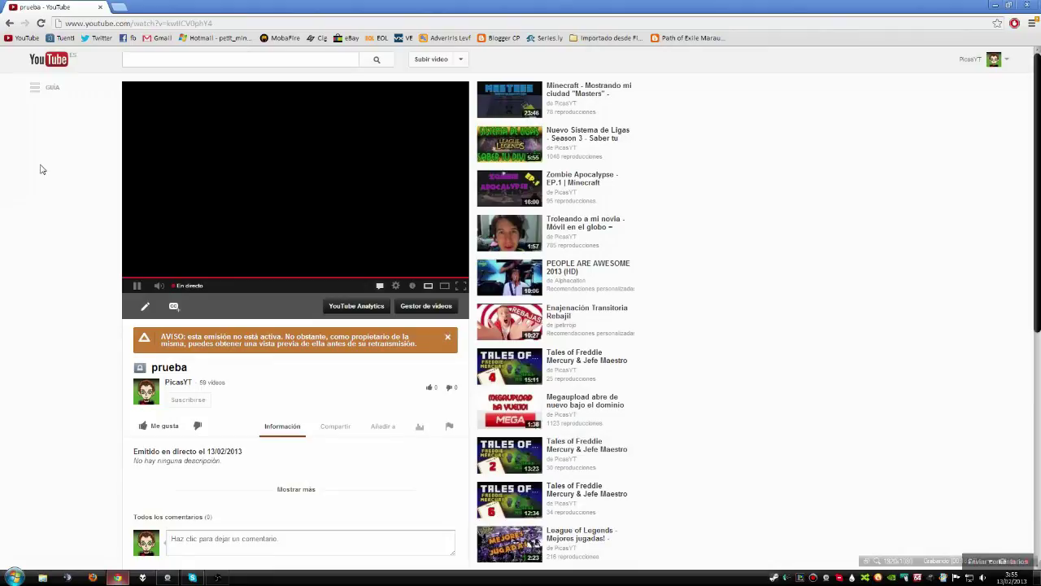
left_click(159, 288)
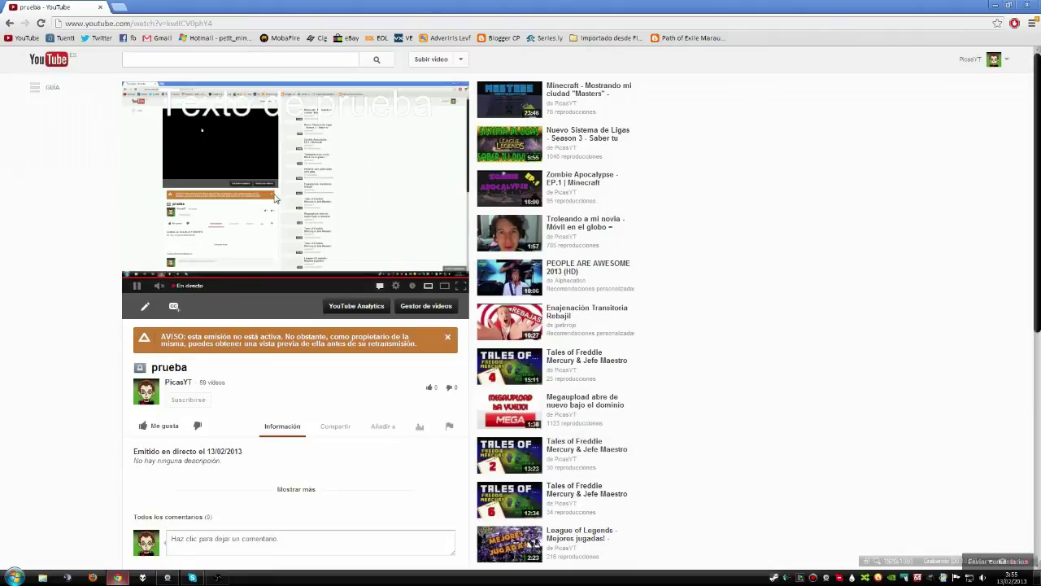
left_click(461, 286)
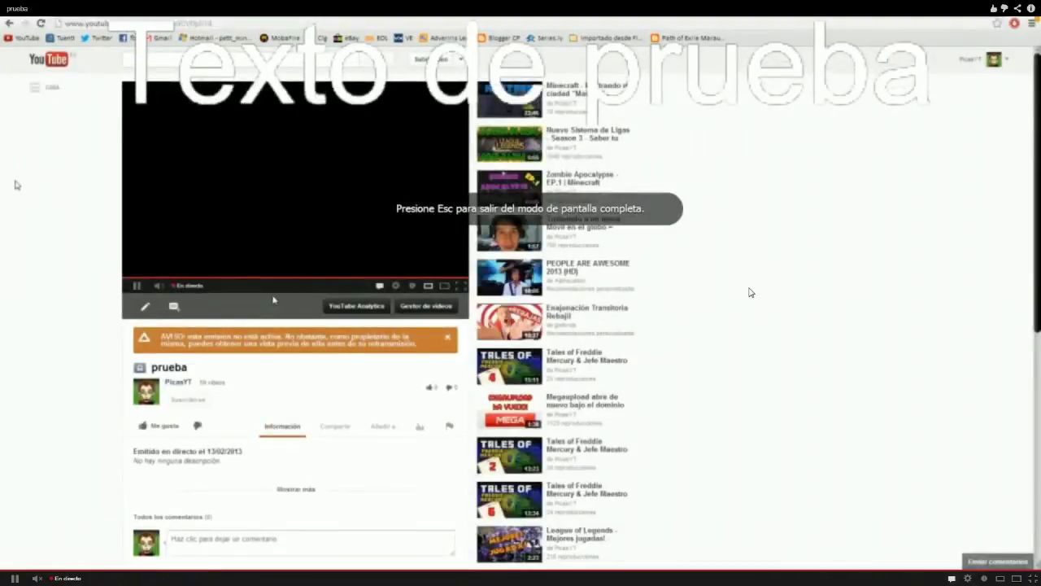
Leave the full-screen broadcast and close Chrome, and stop the live transmission in Open Broadcaster Software
key("Escape")
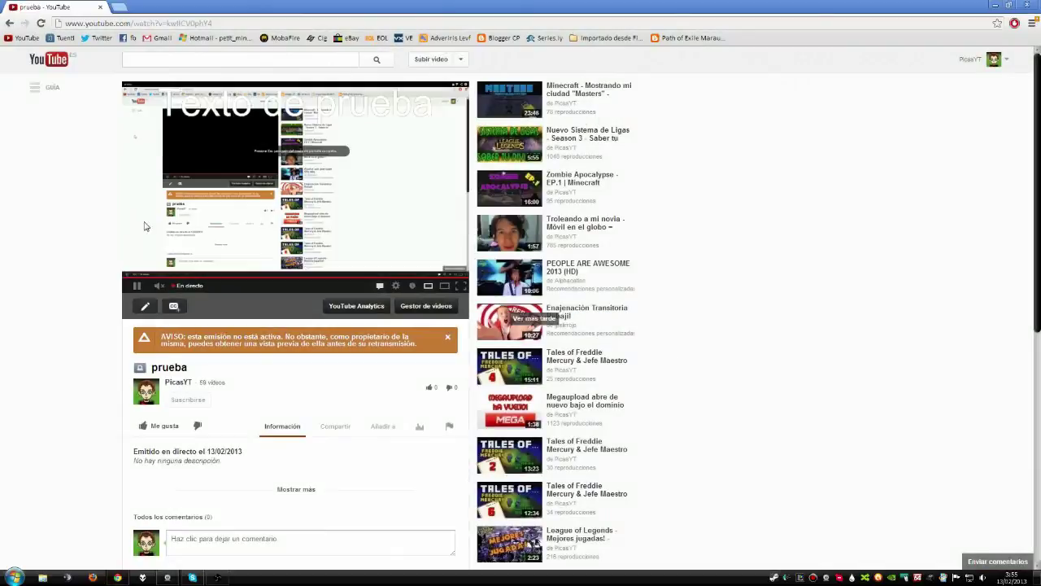
left_click(1028, 4)
left_click_drag(716, 166, 419, 148)
left_click(624, 335)
Mute and unmute the microphone, and set the desktop audio and microphone volumes to maximum
left_click(579, 310)
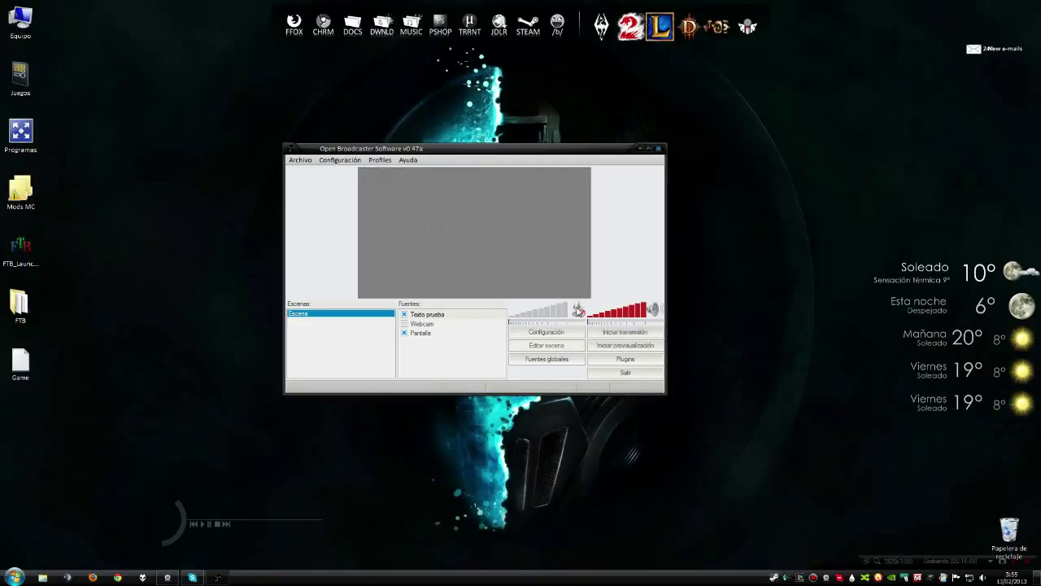
left_click(579, 310)
mouse_move(638, 319)
left_mouse_down()
mouse_move(606, 317)
mouse_move(657, 319)
left_mouse_up()
mouse_move(568, 319)
left_mouse_down()
mouse_move(529, 321)
mouse_move(578, 320)
left_mouse_up()
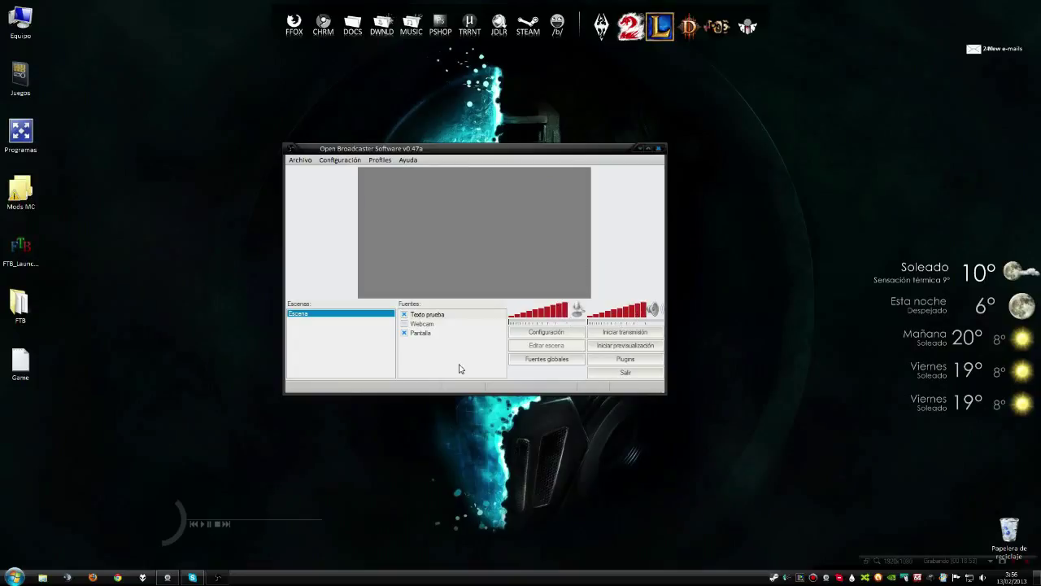
Add a new scene named Webcam to the scene list
right_click(322, 335)
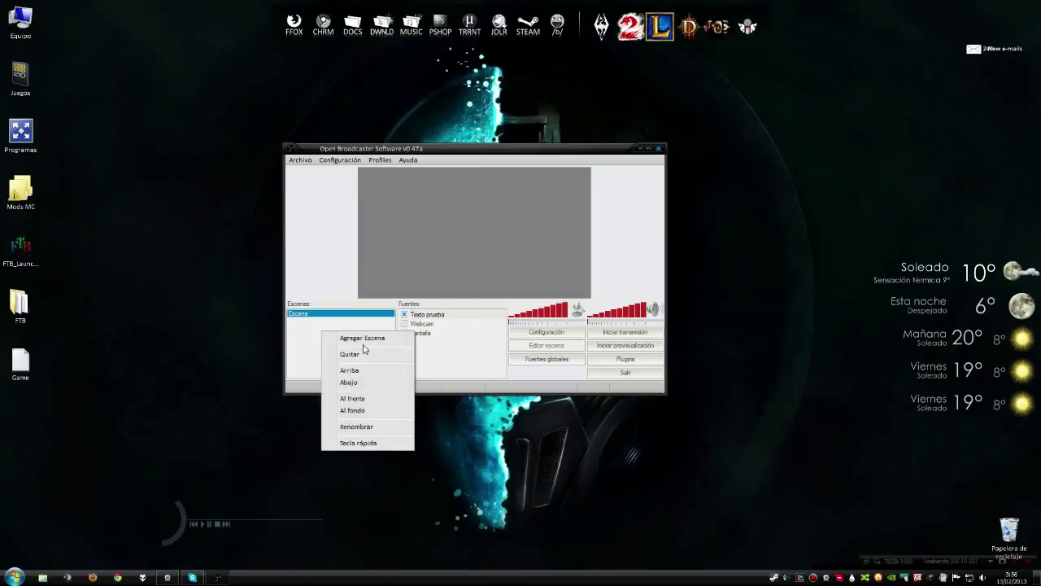
left_click(364, 340)
type("Webcam")
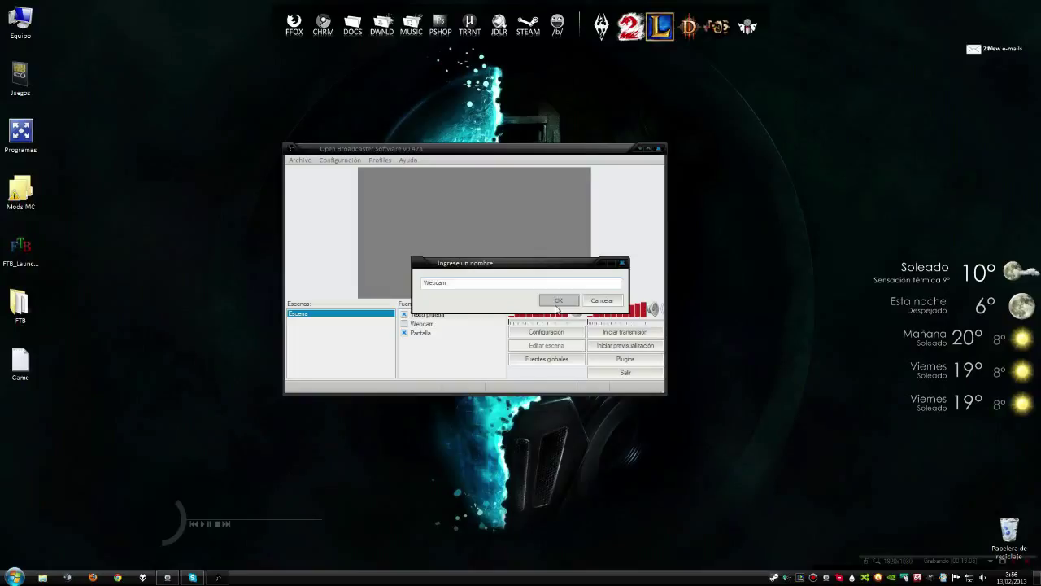
left_click(557, 302)
View the source types that can be added to the Webcam scene, and switch back to the Escena scene
right_click(433, 329)
mouse_move(464, 335)
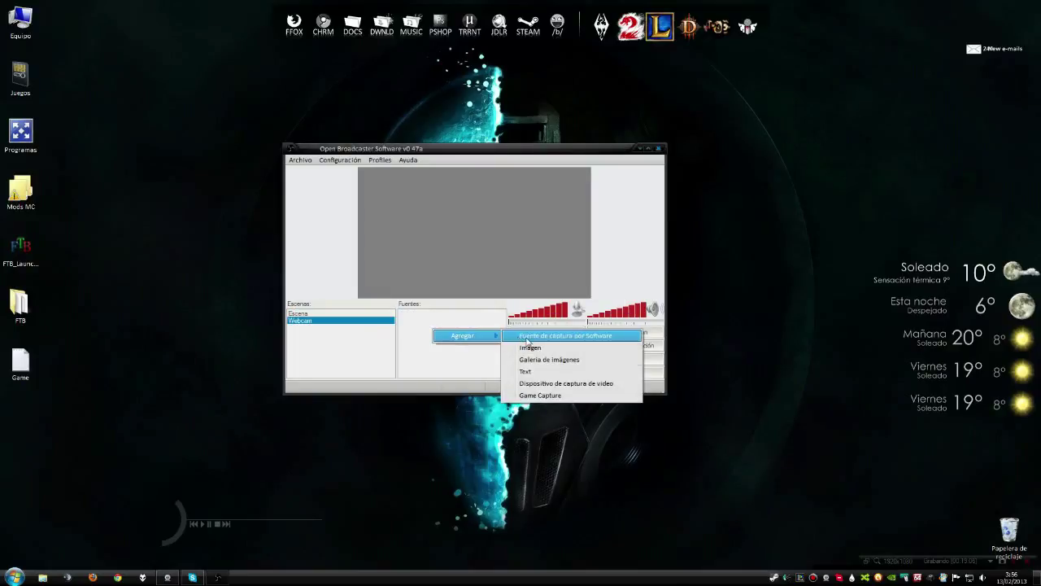
left_click(471, 367)
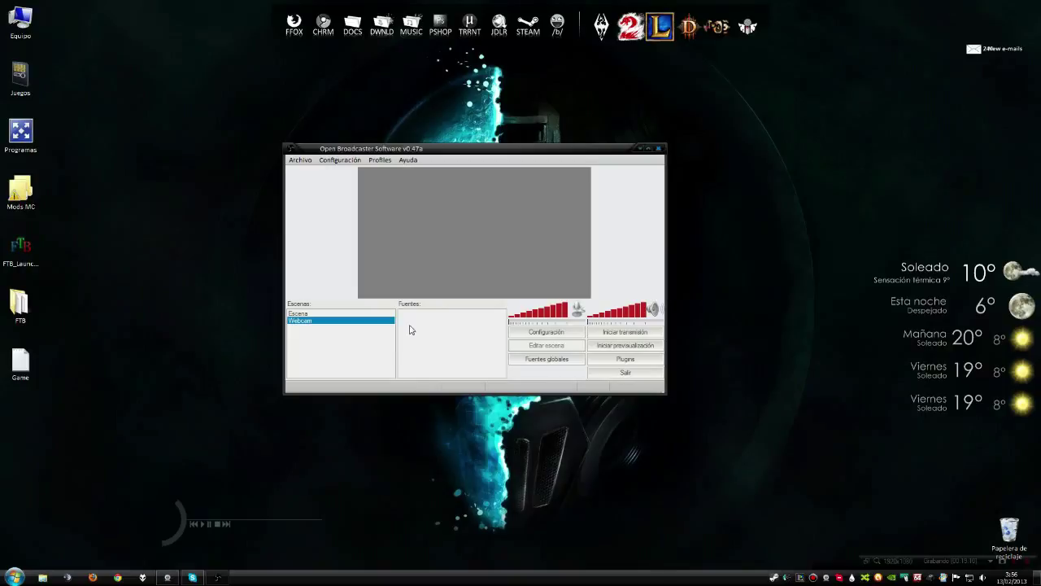
left_click(328, 314)
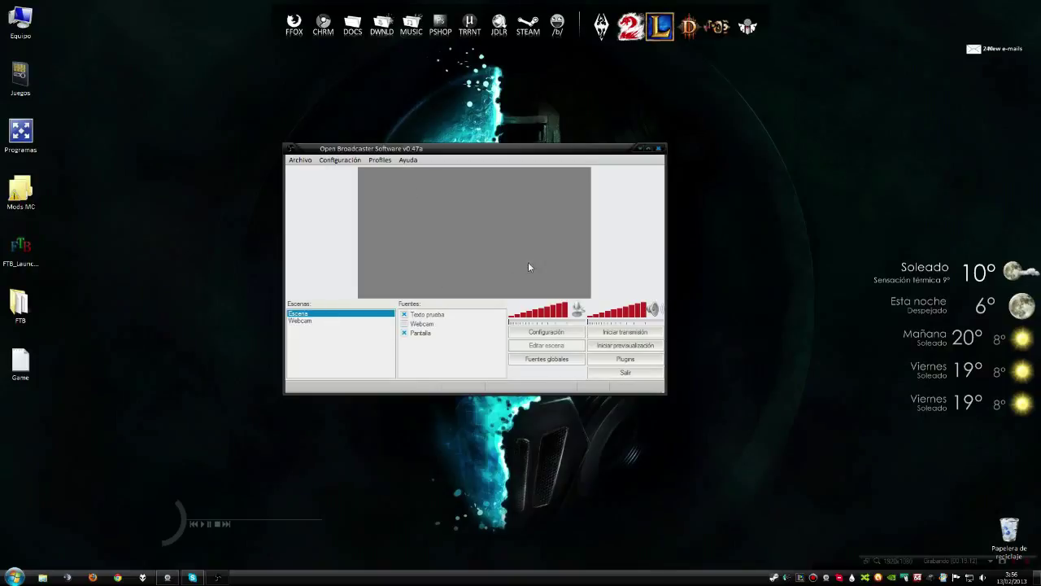